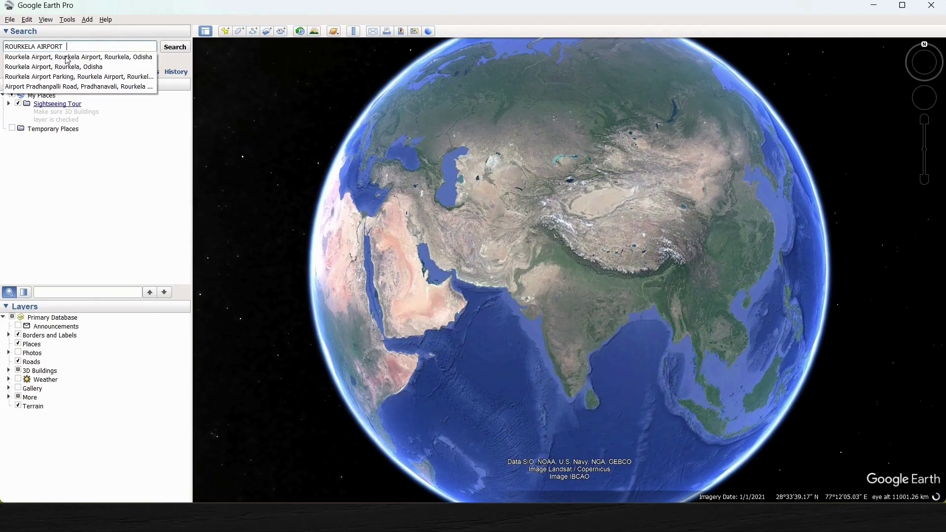
# - Search for Rourkela Airport in Rourkela, Odisha and fly to it, framing the full runway
pyautogui.click(68, 57)
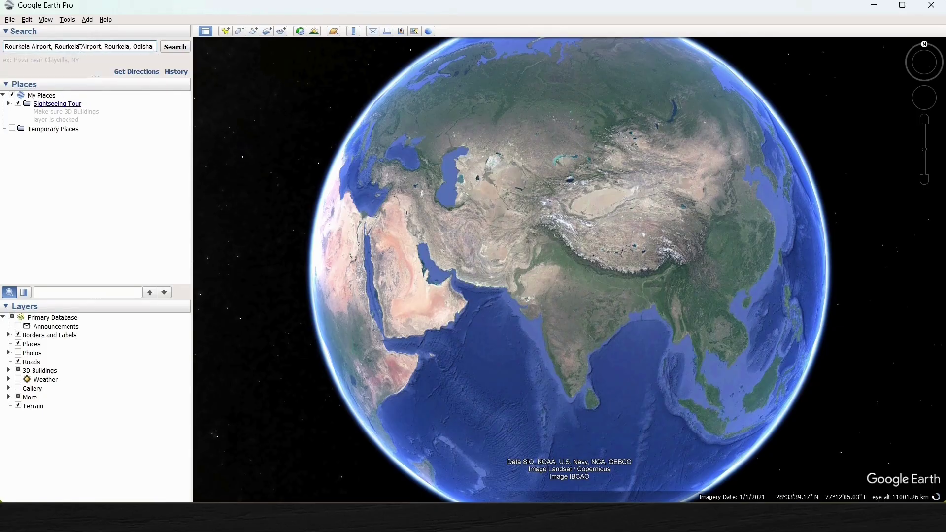
pyautogui.click(179, 50)
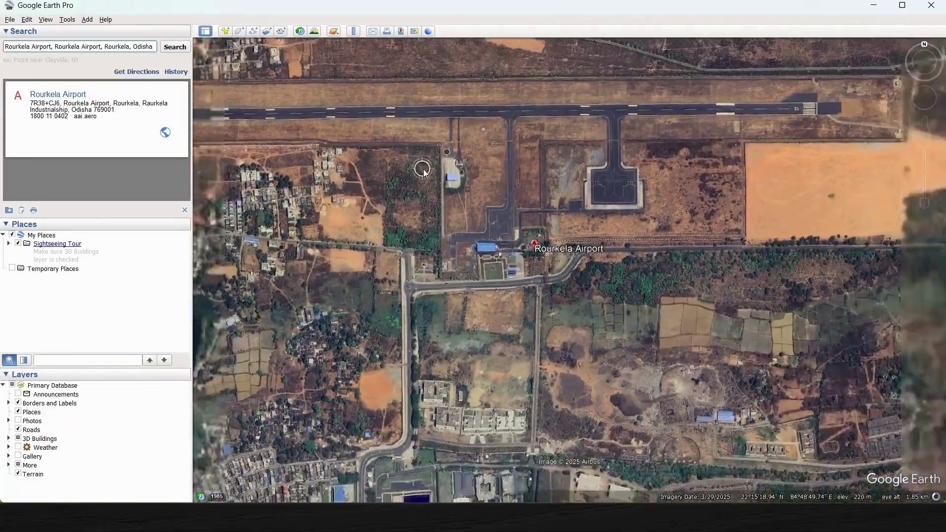
pyautogui.moveTo(381, 131); pyautogui.dragTo(475, 289)
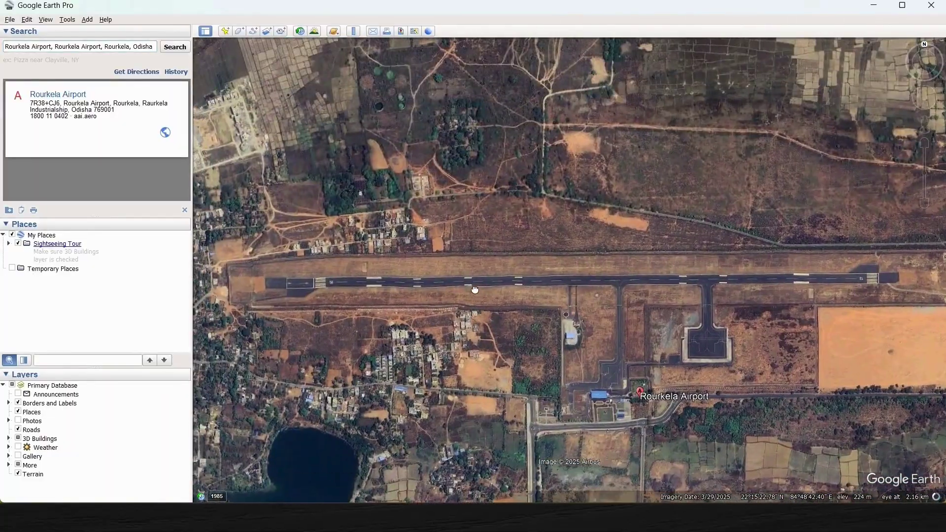
# - Add a placemark named HOME POINT to My Places, positioned mid-runway at about 22°15'23.4"N, 84°48'52.3"E
pyautogui.rightClick(53, 237)
pyautogui.moveTo(79, 242)
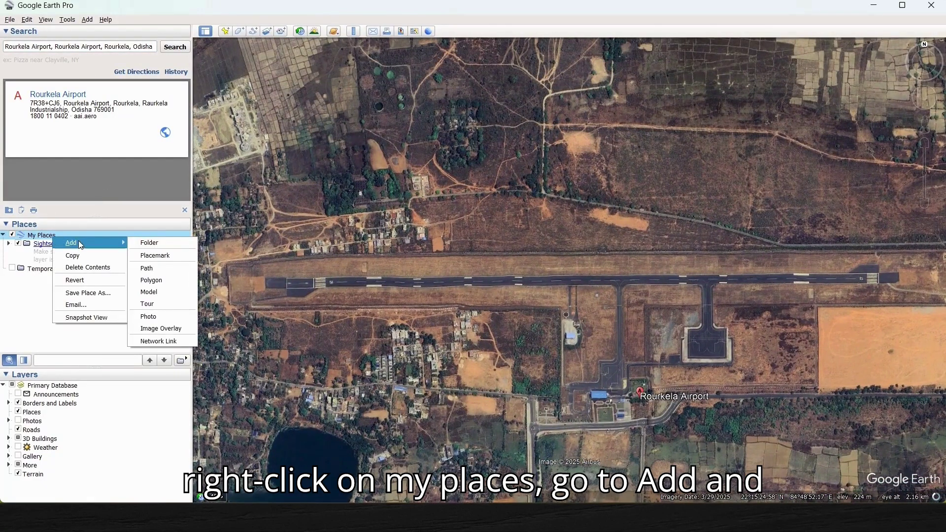
pyautogui.click(156, 252)
pyautogui.moveTo(575, 264); pyautogui.dragTo(577, 276)
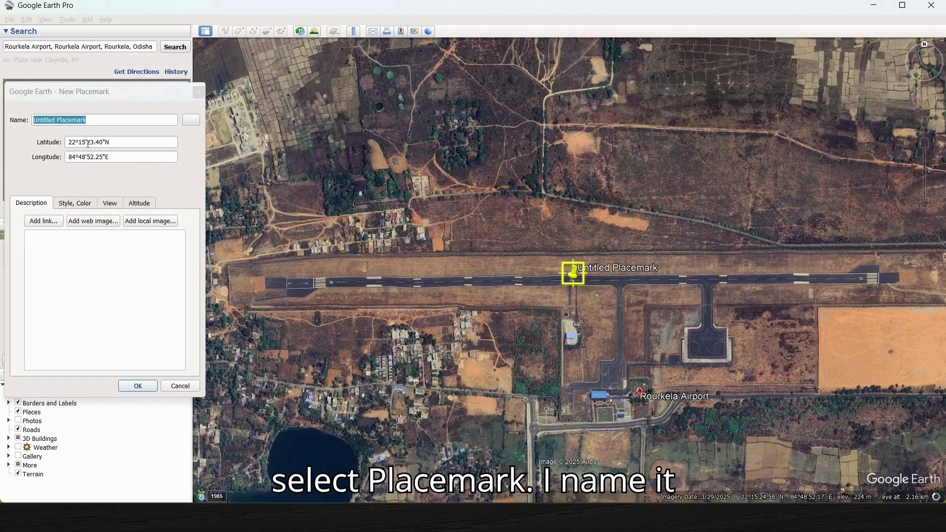
pyautogui.write('HOME POINT')
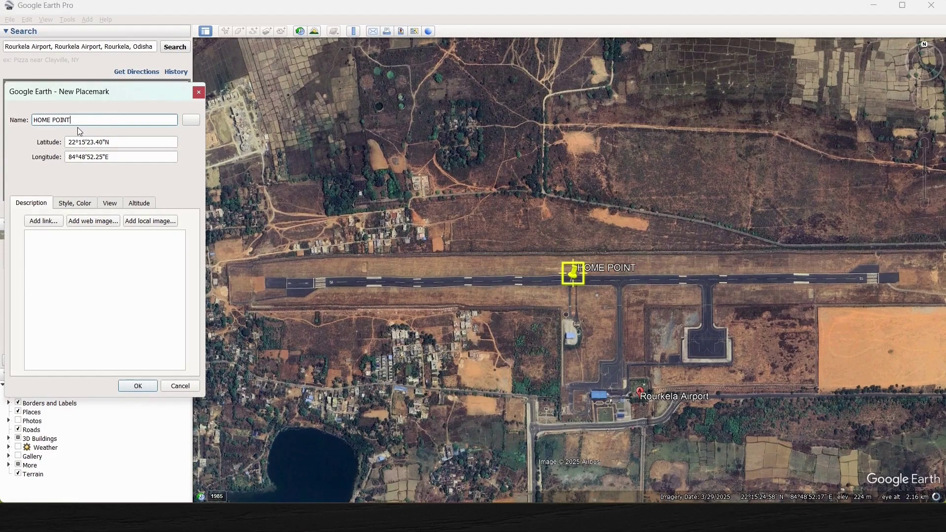
# - Set the HOME POINT placemark's icon color to light green and save the placemark
pyautogui.click(75, 204)
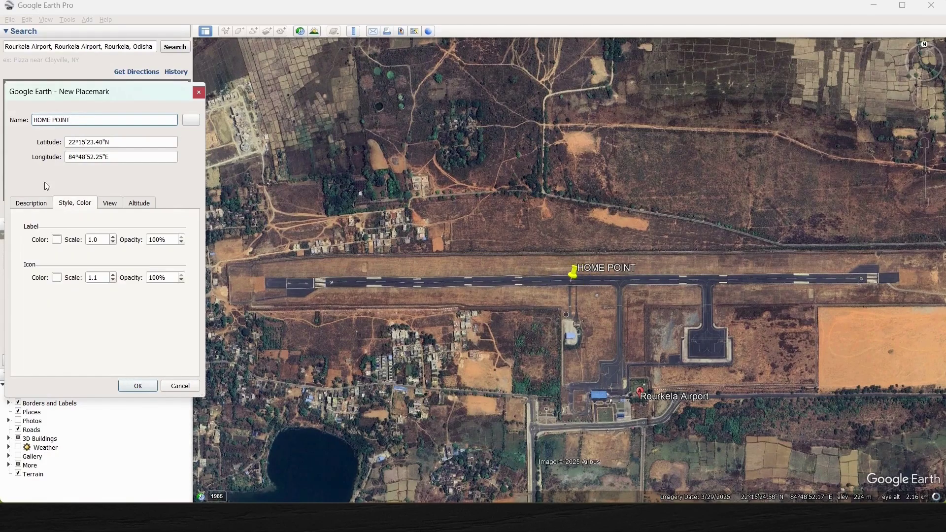
pyautogui.click(56, 278)
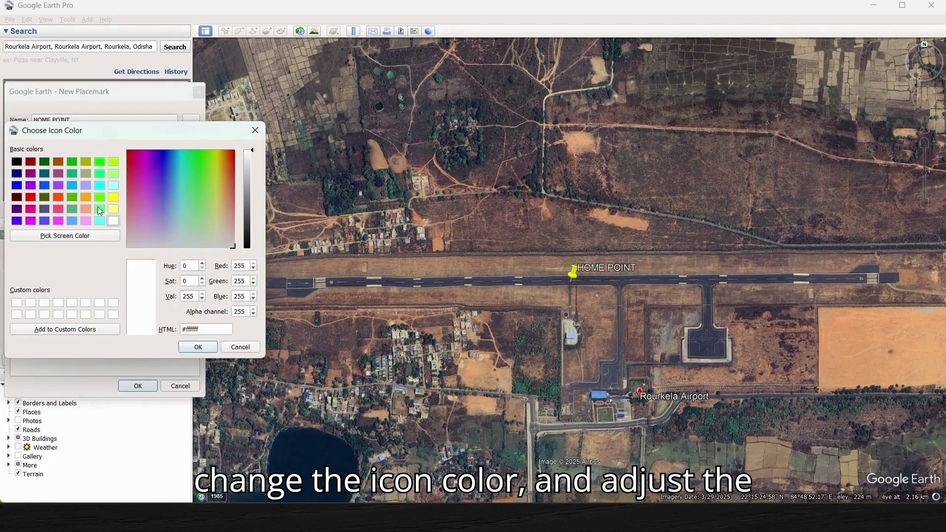
pyautogui.click(100, 209)
pyautogui.click(197, 346)
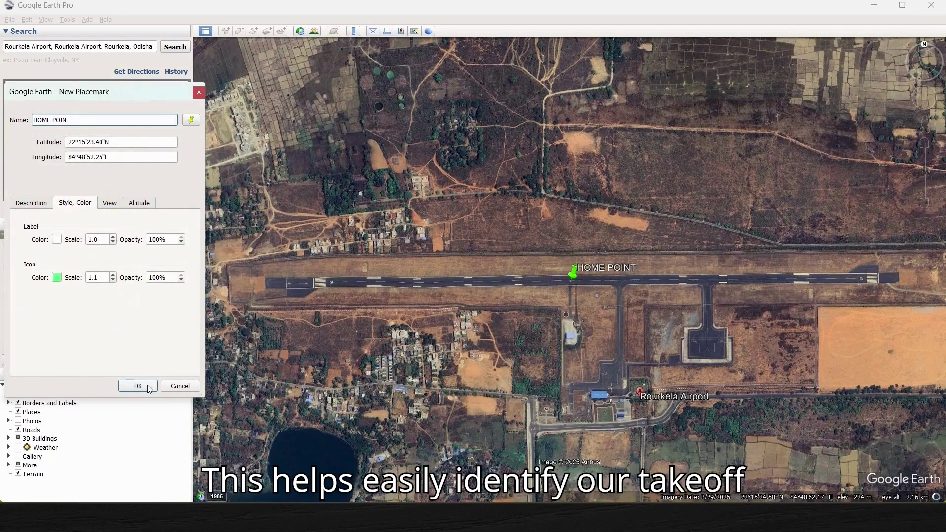
pyautogui.click(138, 385)
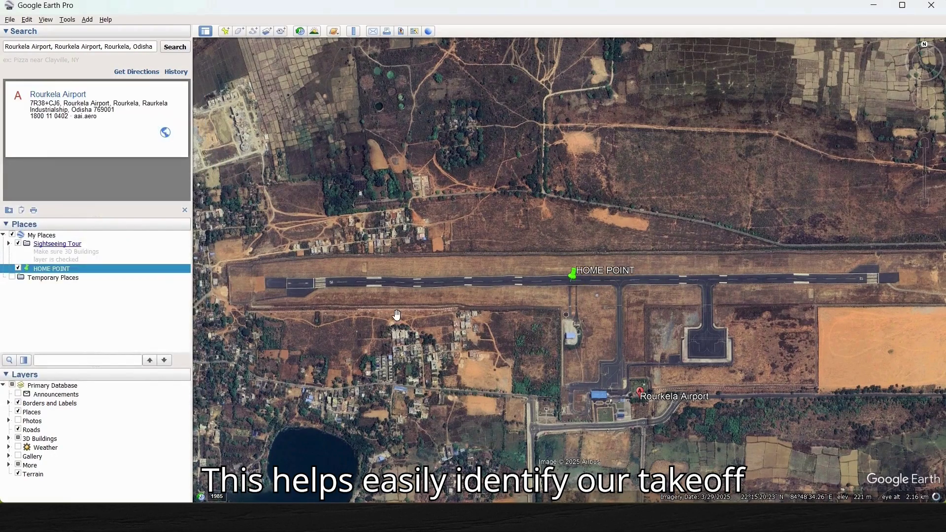
# - Start a new path under My Places and name it FLIGHT PATH
pyautogui.rightClick(38, 235)
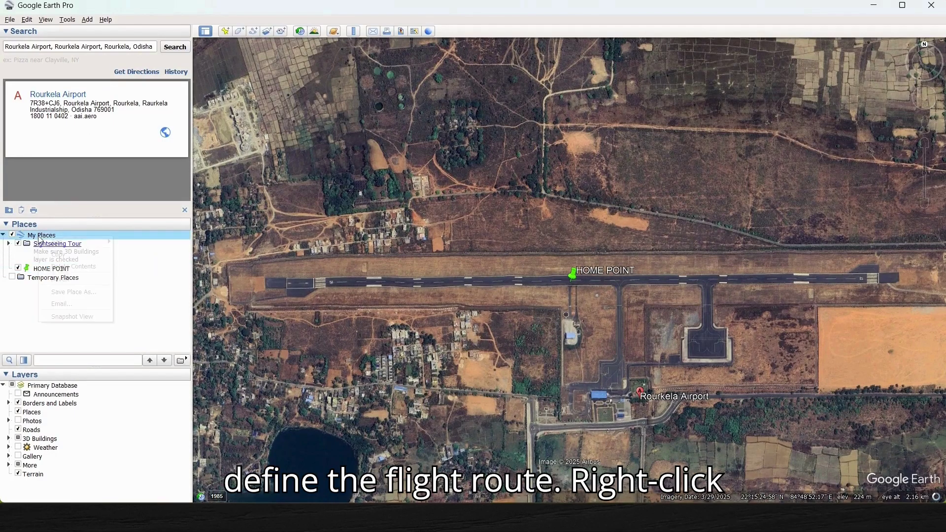
pyautogui.moveTo(56, 242)
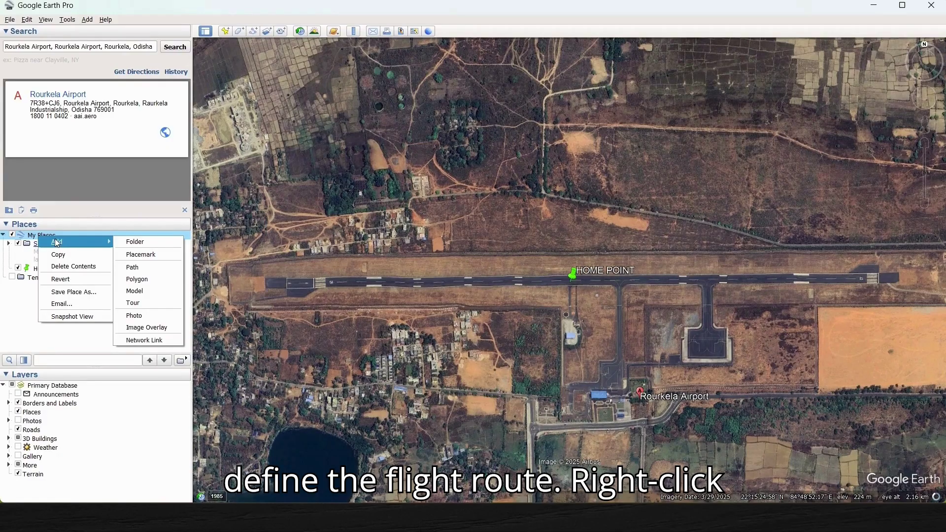
pyautogui.click(148, 266)
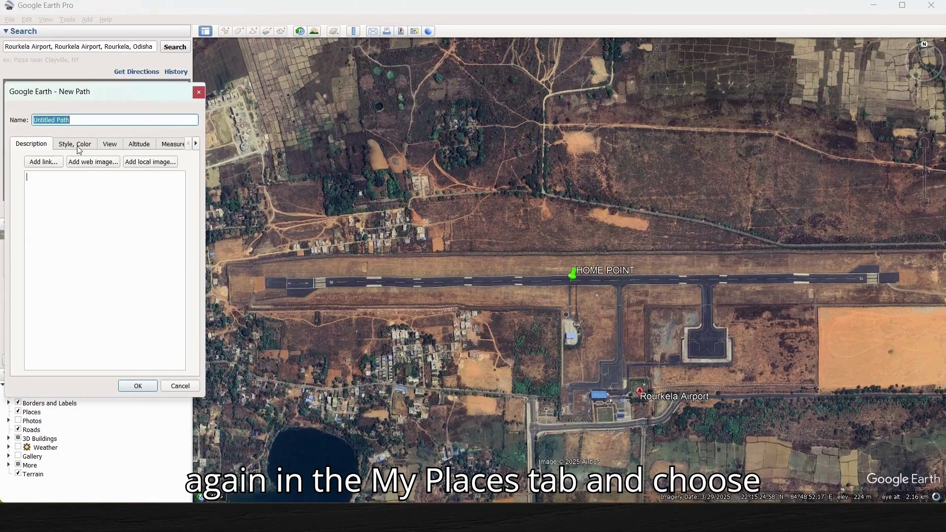
pyautogui.write('FLIGHT PATH')
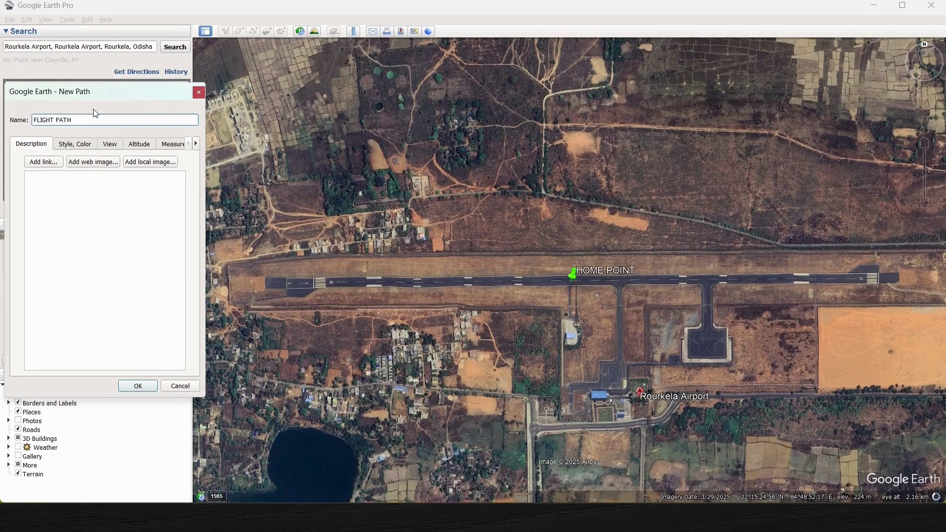
# - Set the FLIGHT PATH line color to cyan (#00ffff), increase its line width, and save the path
pyautogui.click(73, 147)
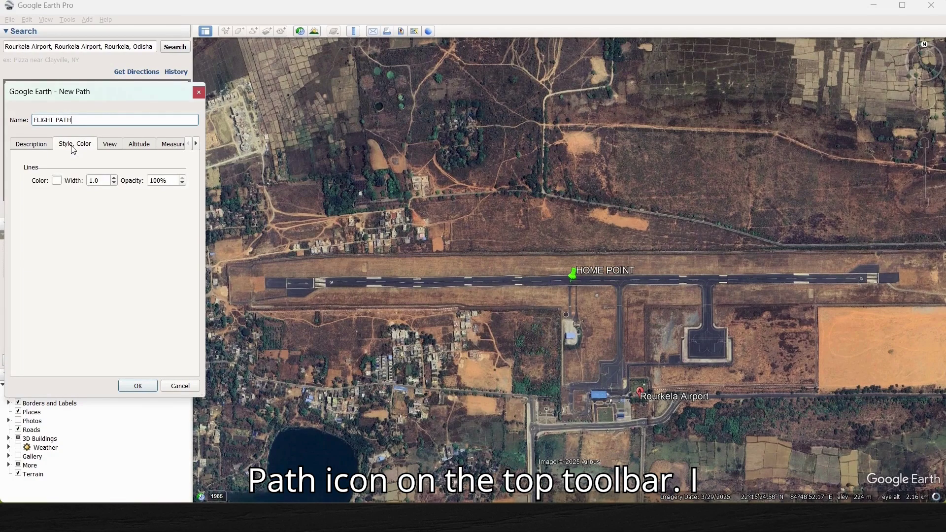
pyautogui.click(57, 181)
pyautogui.click(98, 186)
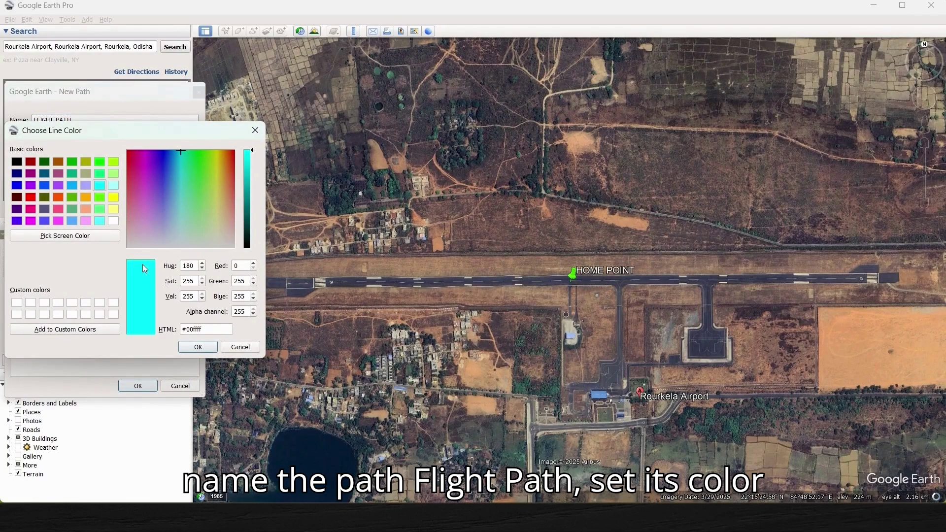
pyautogui.click(190, 347)
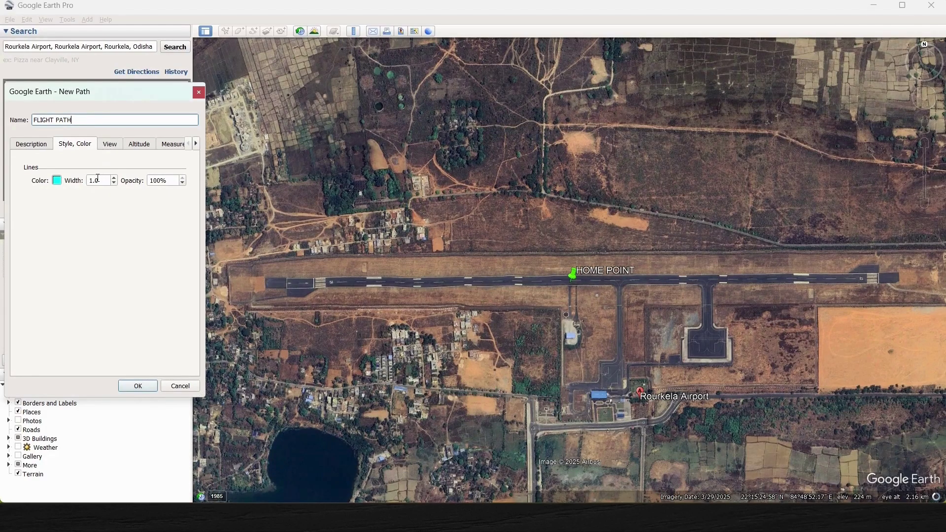
pyautogui.click(91, 180)
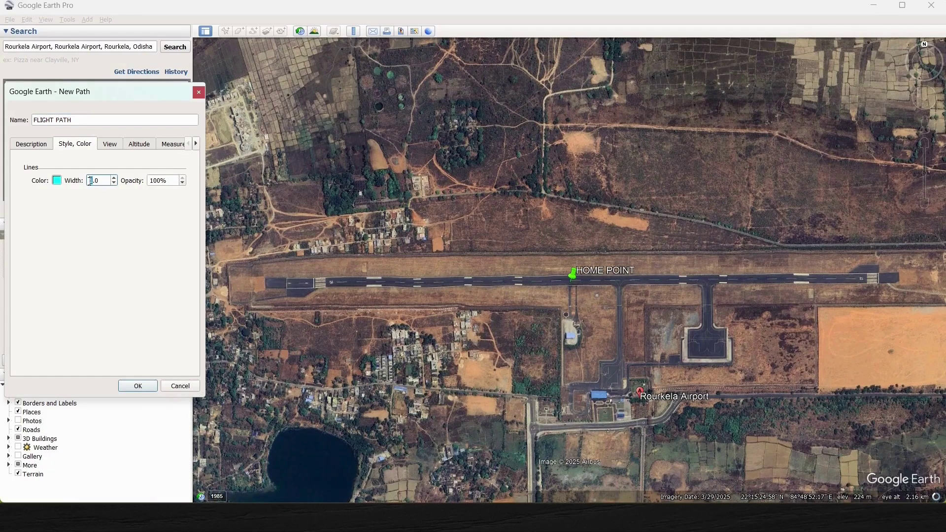
pyautogui.write('0')
pyautogui.click(110, 143)
pyautogui.press('Return')
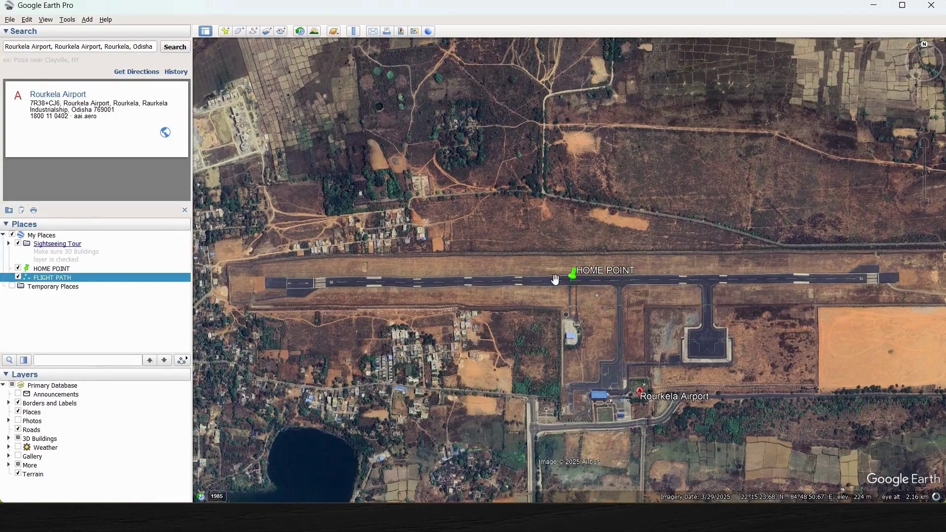
# - Reopen FLIGHT PATH for editing and draw its first segment from HOME POINT to the runway's west end
pyautogui.rightClick(57, 282)
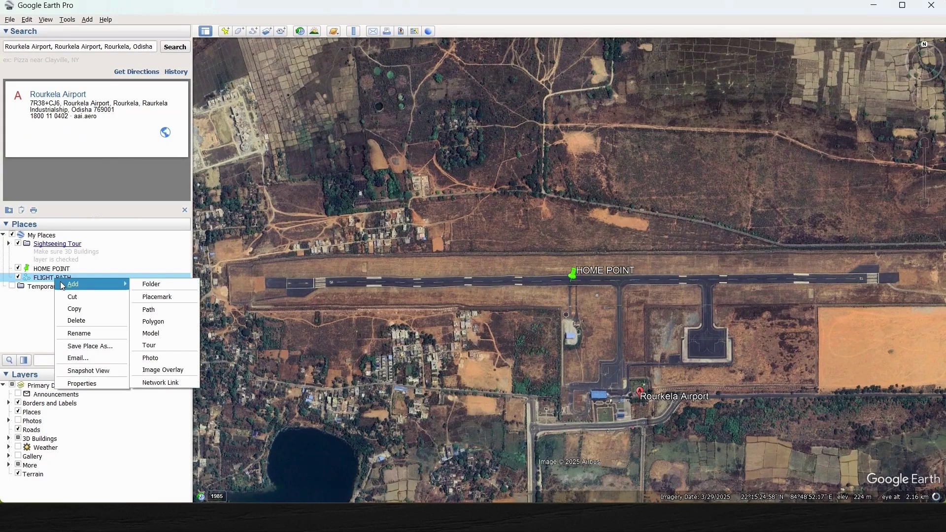
pyautogui.click(82, 383)
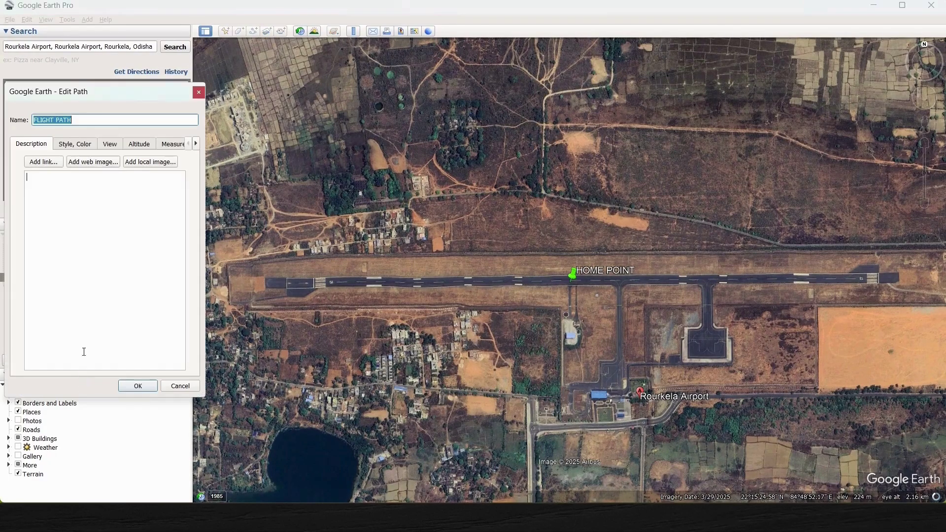
pyautogui.click(570, 279)
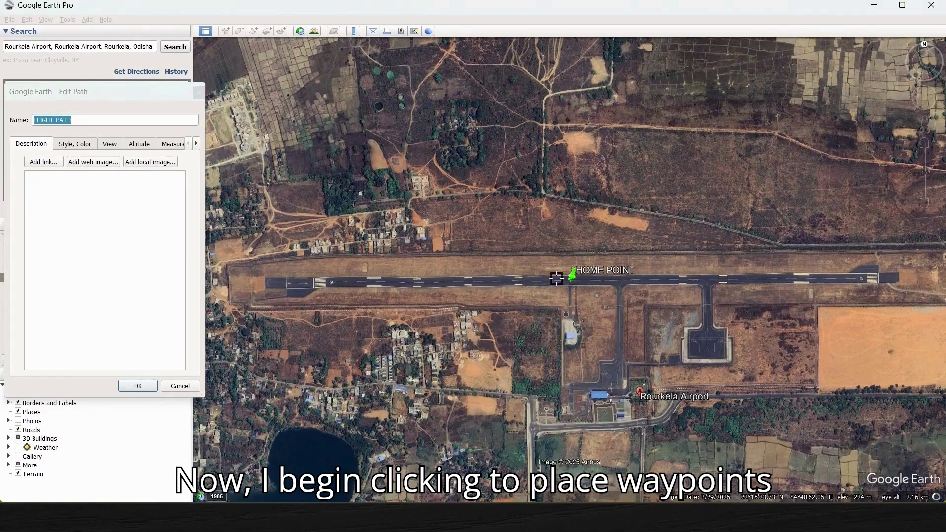
pyautogui.click(274, 283)
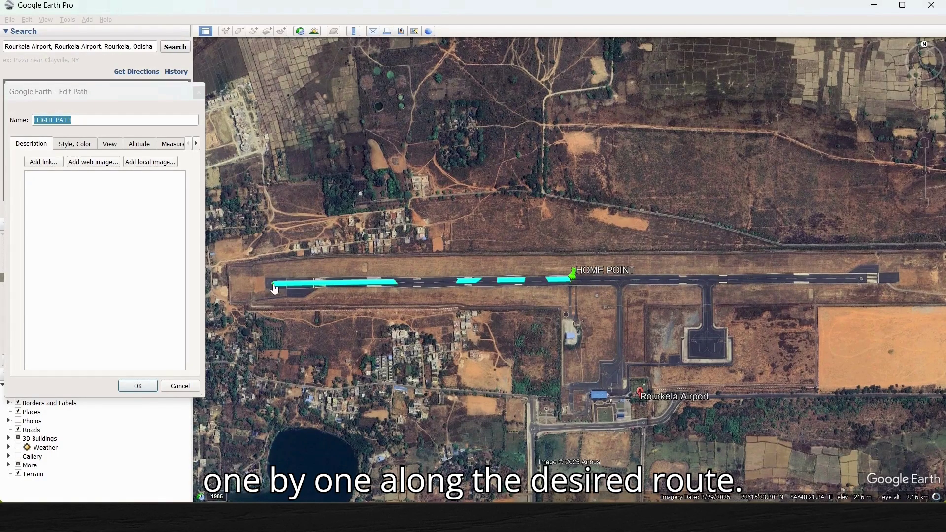
# - Extend the flight path westward with two waypoints, one past the runway's end and one across the river
pyautogui.press('Left')
pyautogui.scroll(2, 443, 230)
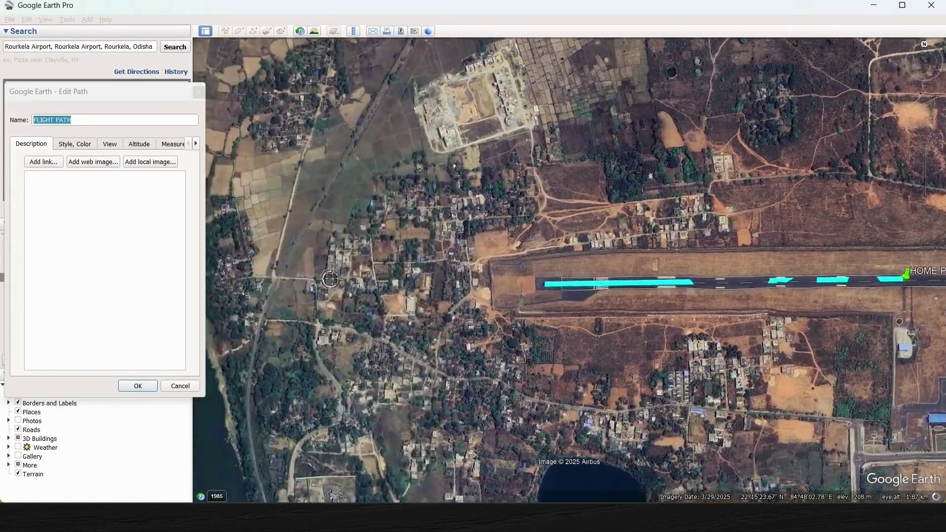
pyautogui.scroll(-2, 442, 230)
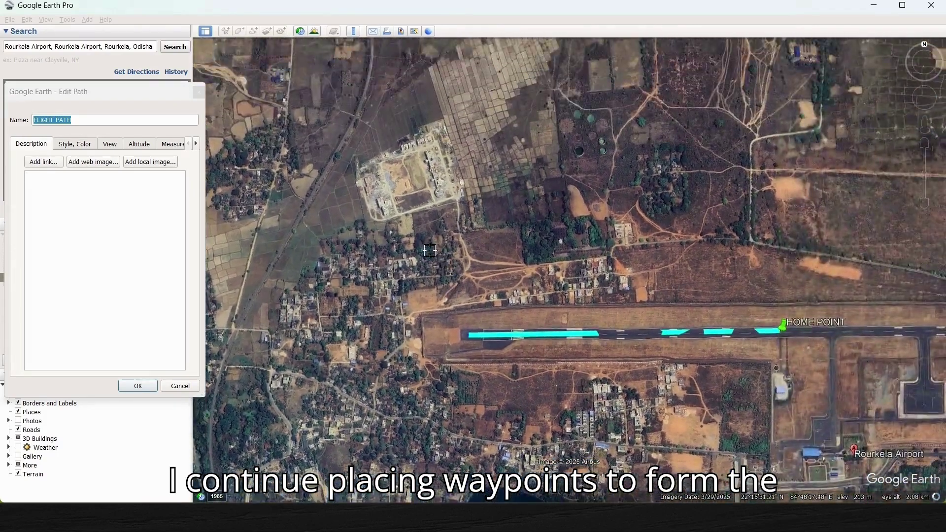
pyautogui.click(311, 302)
pyautogui.press('Left')
pyautogui.scroll(-1, 331, 300)
pyautogui.scroll(-2, 331, 300)
pyautogui.scroll(-2, 331, 295)
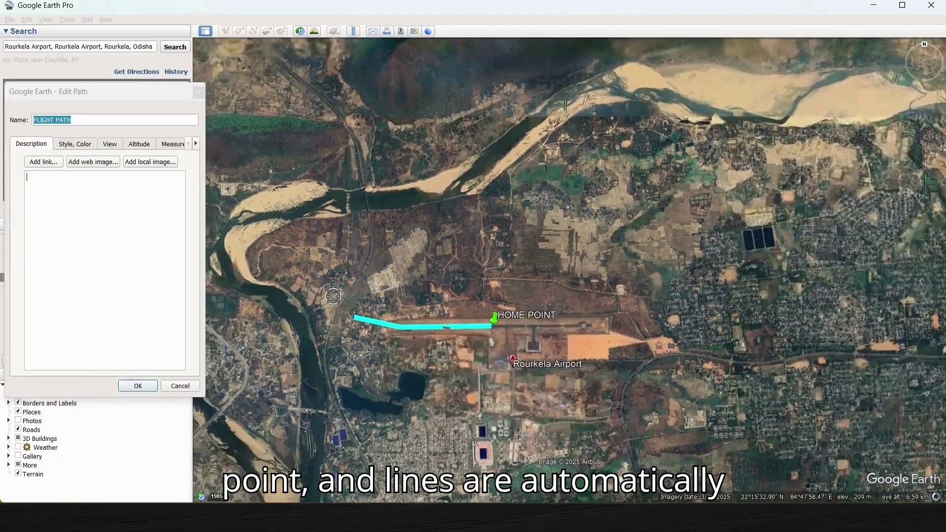
pyautogui.press('Left')
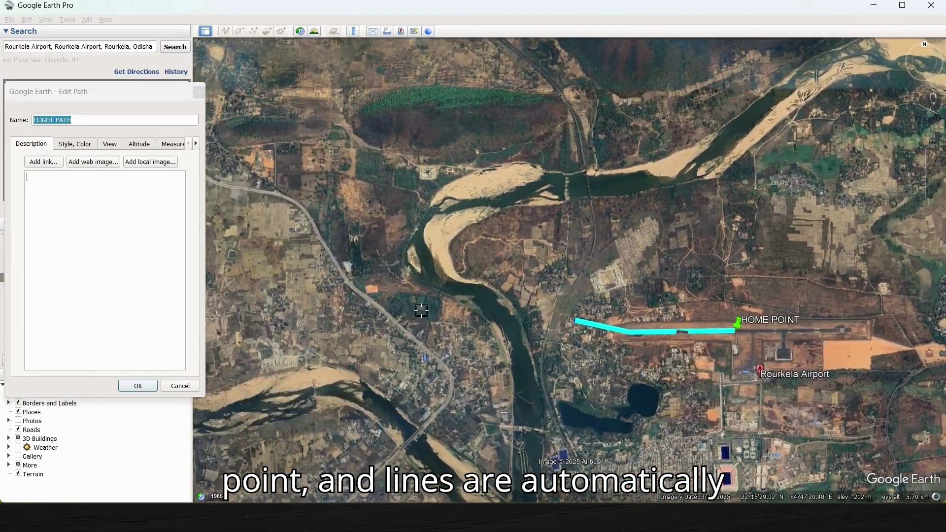
pyautogui.click(423, 308)
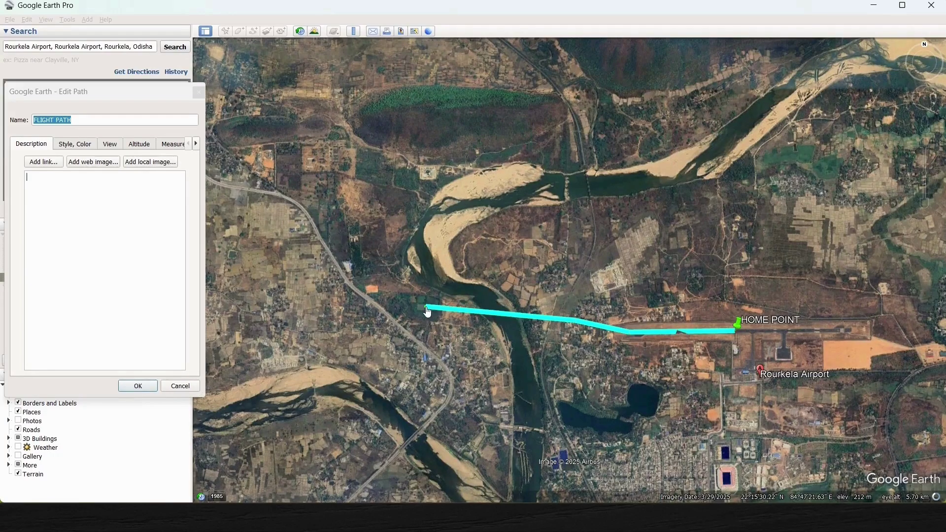
# - Add five waypoints that take the path west across the highway and curve it north to the small hill
pyautogui.click(331, 296)
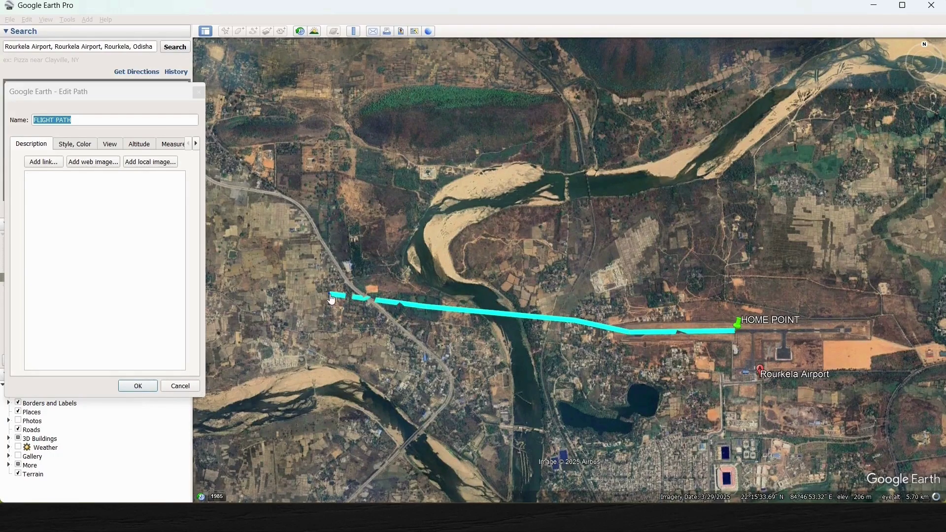
pyautogui.click(269, 249)
pyautogui.click(259, 190)
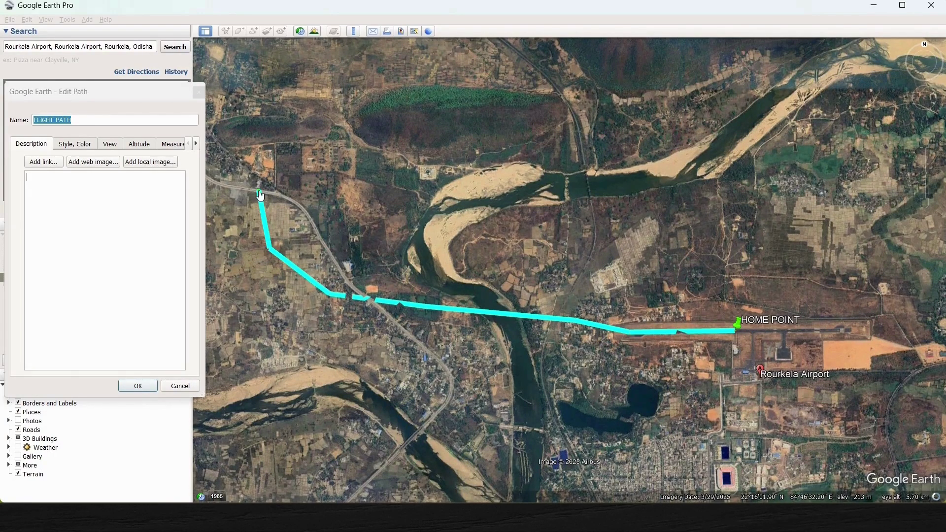
pyautogui.click(262, 143)
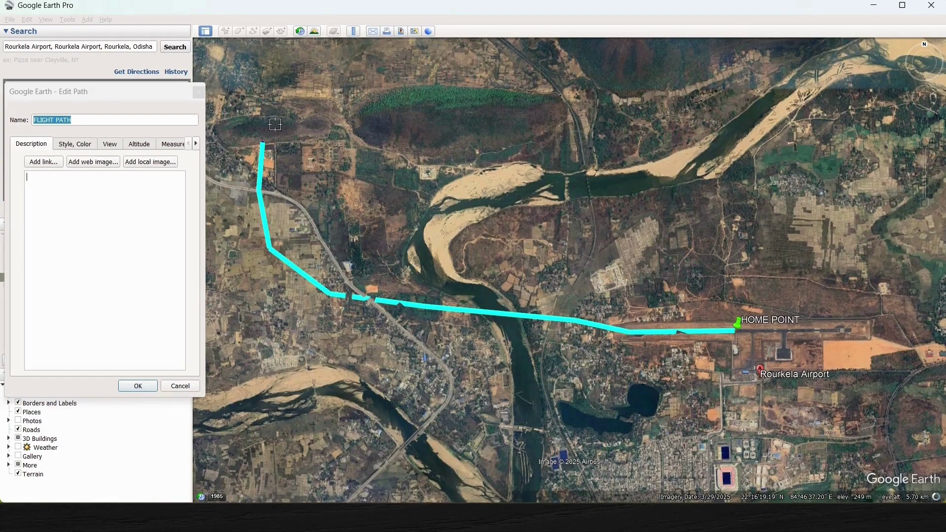
pyautogui.click(302, 126)
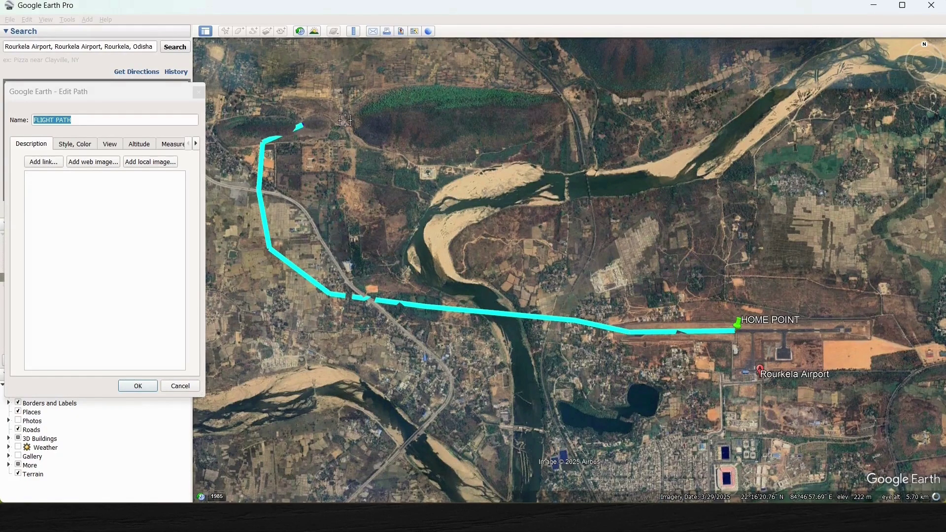
# - Extend the flight path east from the small hill with five waypoints across the track and along the forested ridge
pyautogui.scroll(4, 344, 121)
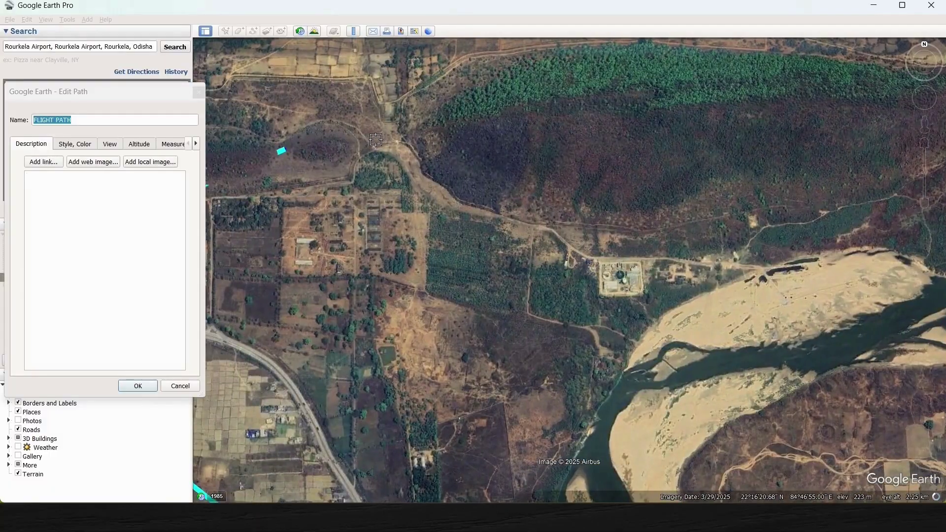
pyautogui.click(375, 140)
pyautogui.click(482, 121)
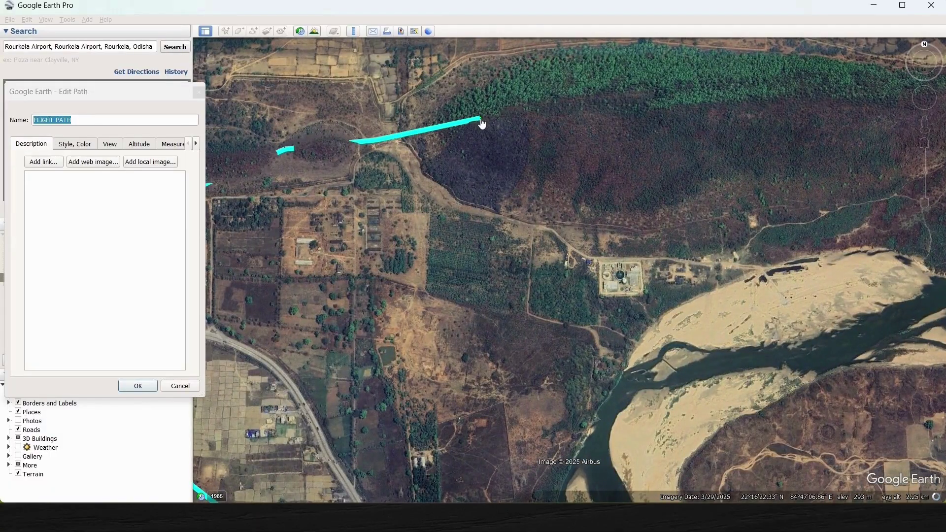
pyautogui.click(593, 105)
pyautogui.scroll(3, 600, 106)
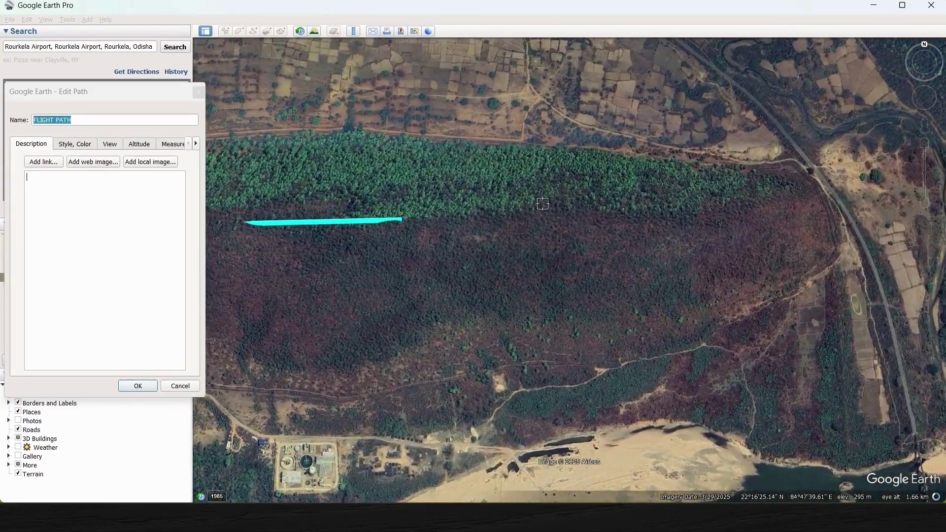
pyautogui.click(552, 215)
pyautogui.click(656, 209)
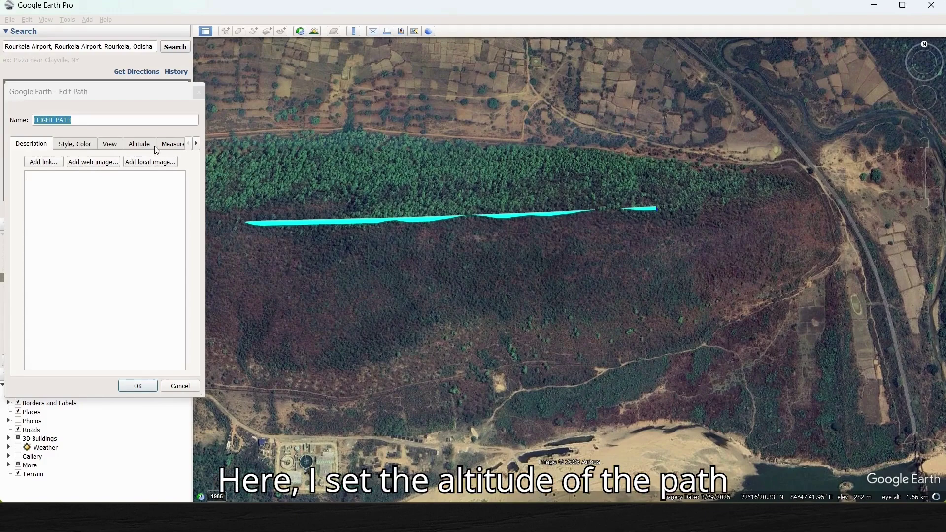
# - Set the path's altitude to 100 m relative to ground and add a waypoint near the forested ridge's eastern end
pyautogui.click(141, 145)
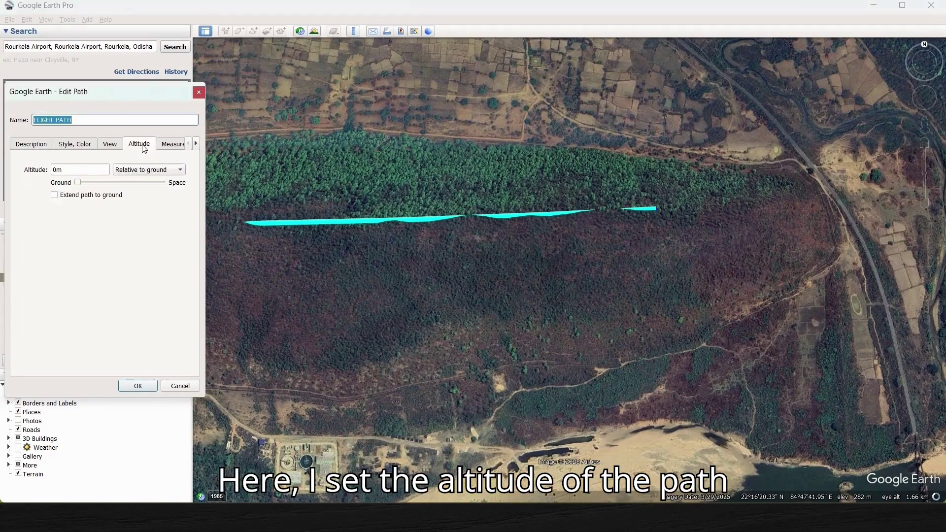
pyautogui.click(54, 169)
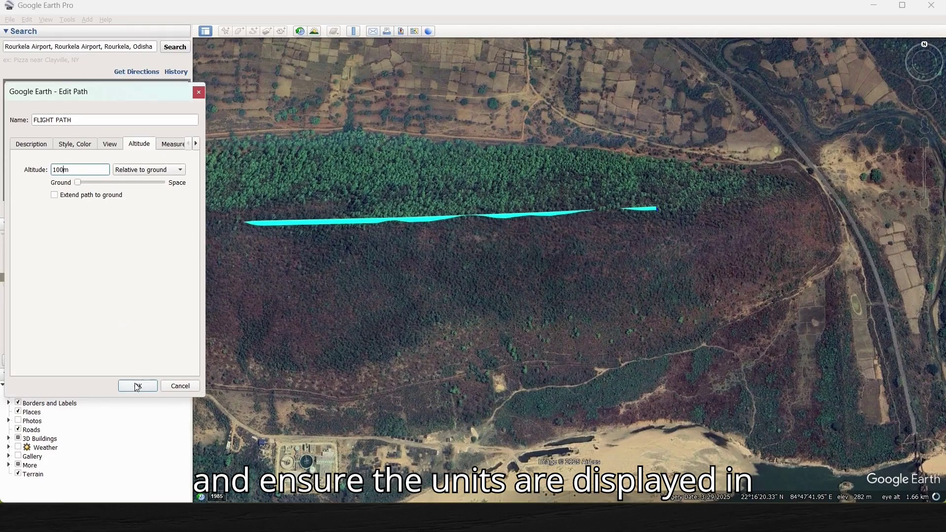
pyautogui.click(752, 206)
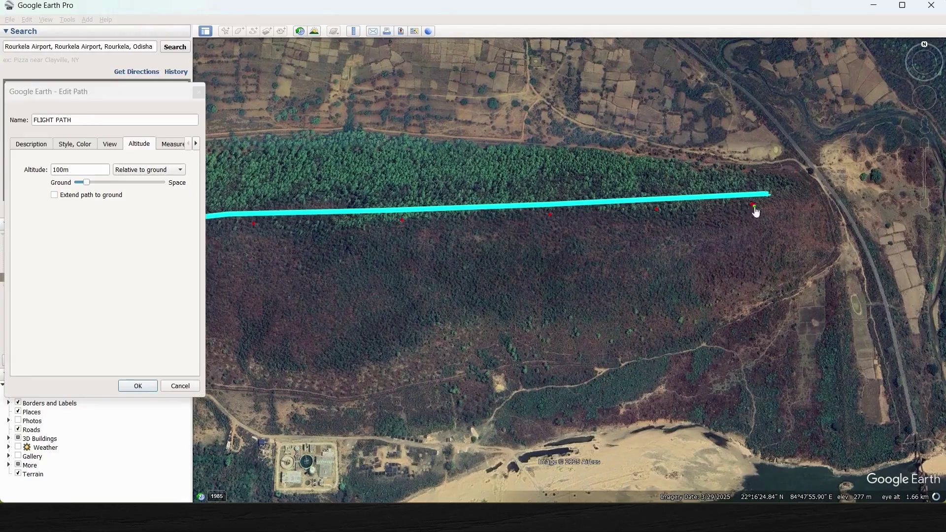
# - Continue the path northeast with one waypoint past the railway line and one on the slope of the next hill
pyautogui.press('Up')
pyautogui.press('Right')
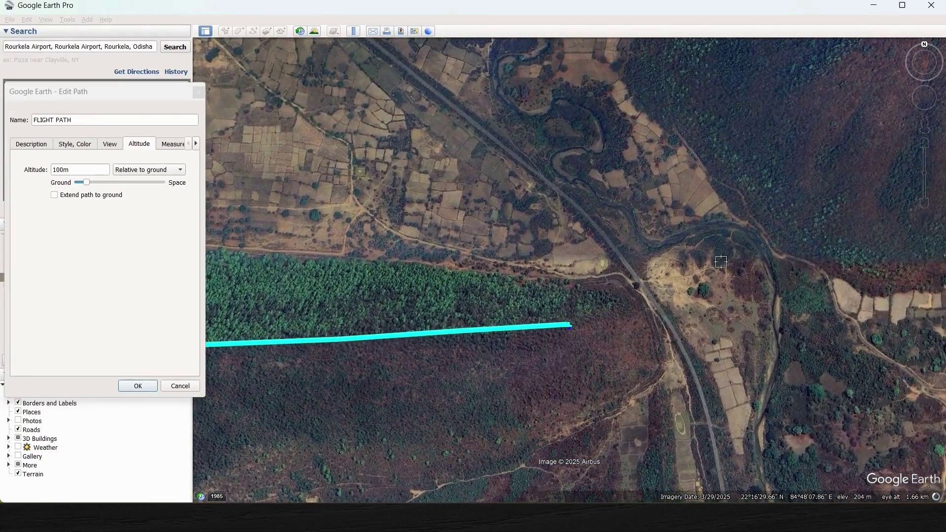
pyautogui.click(720, 262)
pyautogui.scroll(-3, 721, 262)
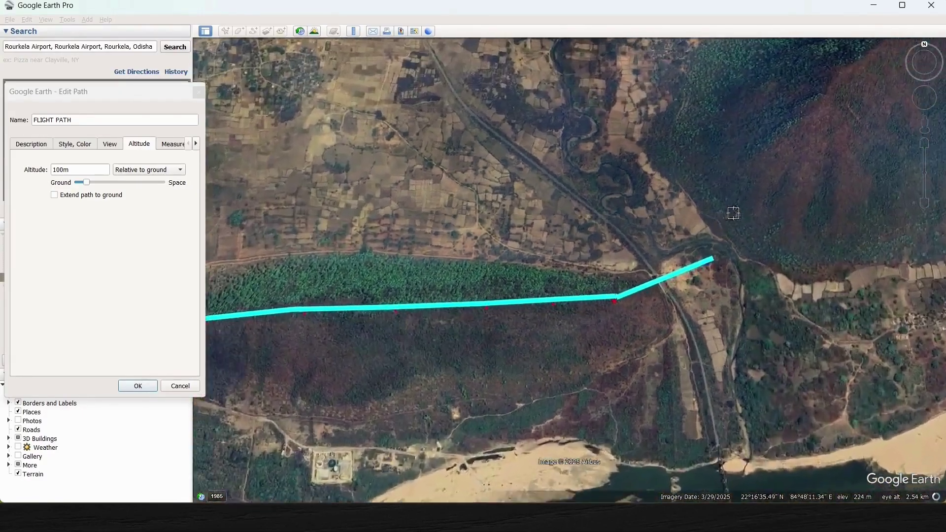
pyautogui.press('Up')
pyautogui.press('Right')
pyautogui.click(648, 227)
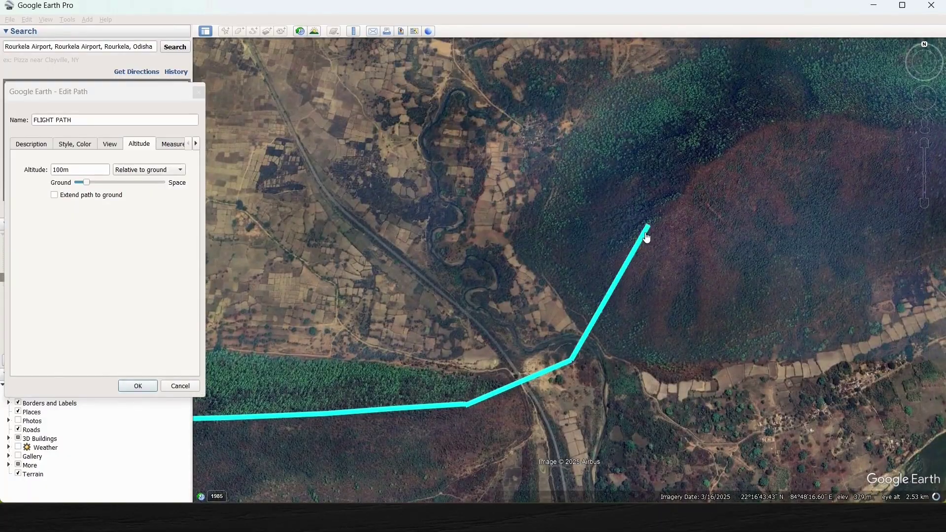
# - Curve the path up the hill with further waypoints and turn it east along the edge of the green forest
pyautogui.press('Up')
pyautogui.press('Right')
pyautogui.click(626, 212)
pyautogui.click(720, 197)
pyautogui.press('Right')
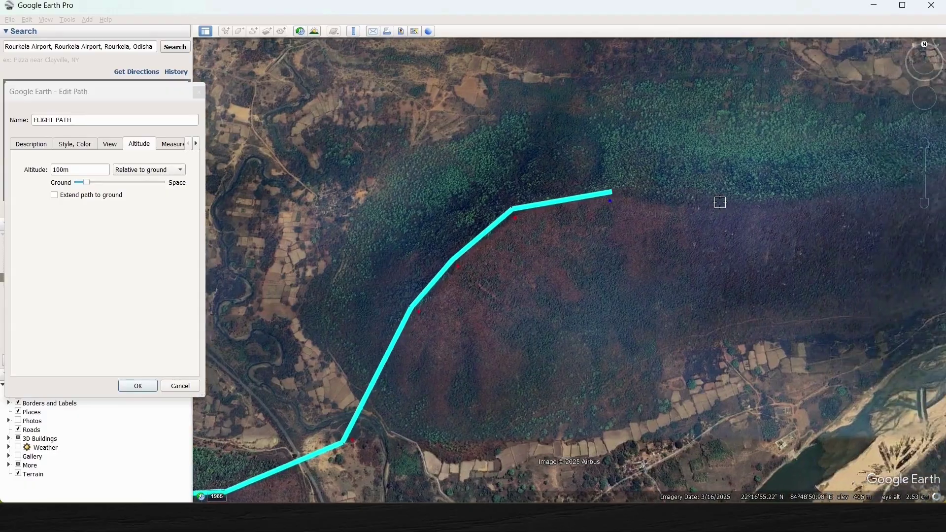
pyautogui.click(669, 202)
# - Add waypoints eastward along the hill's crest to the track in the gap between the two ridges
pyautogui.press('Up')
pyautogui.press('Right')
pyautogui.click(645, 241)
pyautogui.press('Right')
pyautogui.click(617, 228)
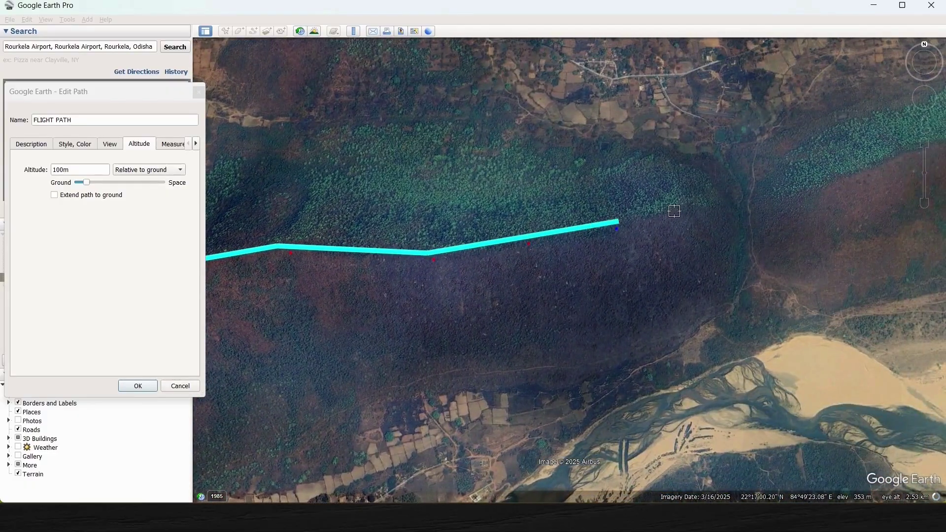
pyautogui.click(747, 210)
pyautogui.press('Up')
pyautogui.press('Right')
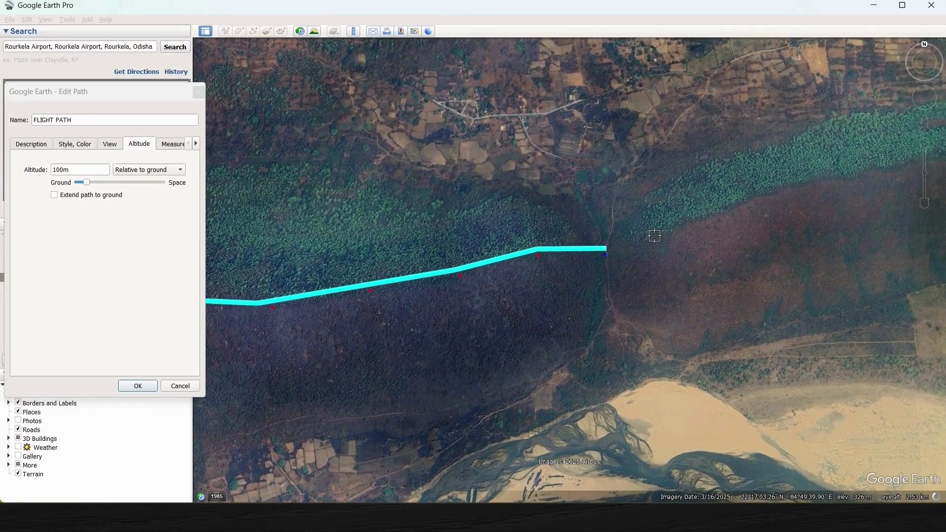
# - Lead the path from the gap up onto the eastern ridge with waypoints following the forest edge northeast
pyautogui.click(658, 233)
pyautogui.click(715, 209)
pyautogui.press('Up')
pyautogui.press('Right')
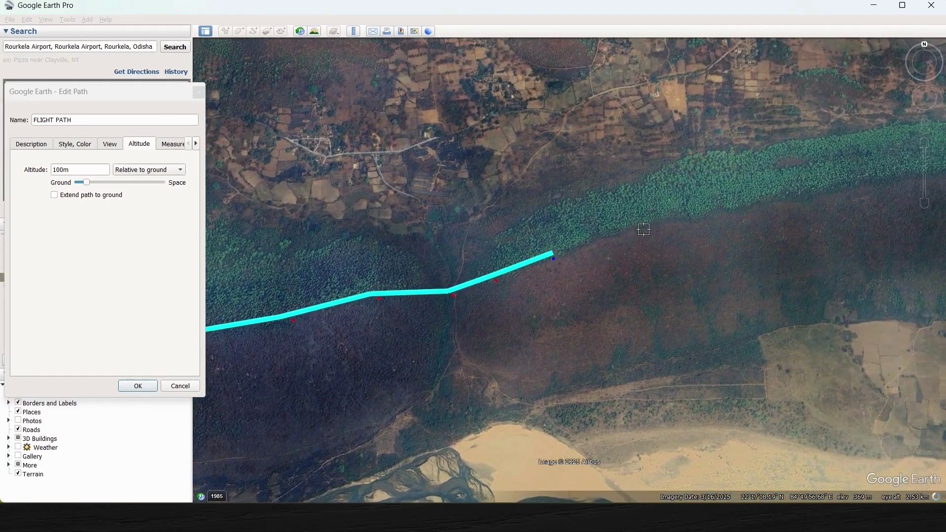
pyautogui.click(643, 230)
pyautogui.press('Up')
pyautogui.press('Right')
pyautogui.click(594, 239)
pyautogui.press('Up')
pyautogui.press('Right')
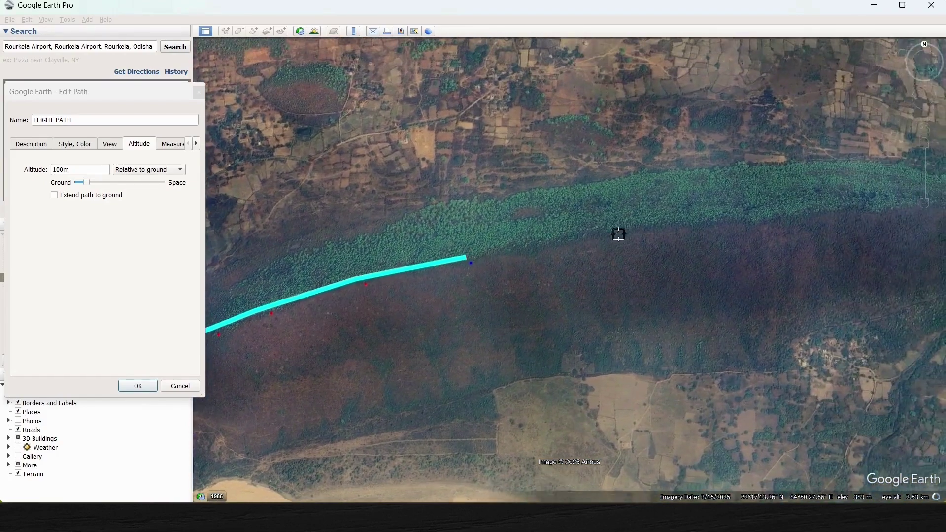
# - Add three more waypoints running east along the middle of the eastern ridge
pyautogui.click(626, 236)
pyautogui.press('Up')
pyautogui.press('Right')
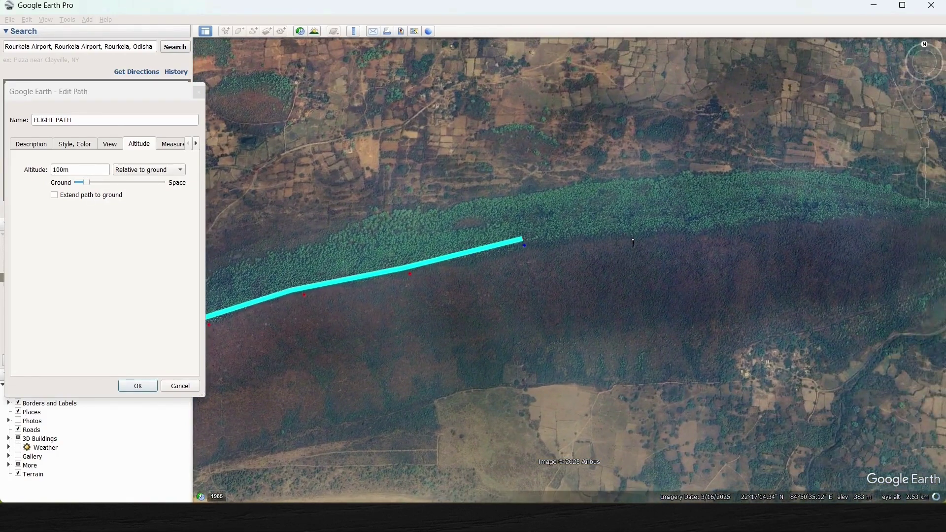
pyautogui.click(632, 238)
pyautogui.press('Up')
pyautogui.press('Right')
pyautogui.click(641, 224)
pyautogui.press('Up')
pyautogui.press('Right')
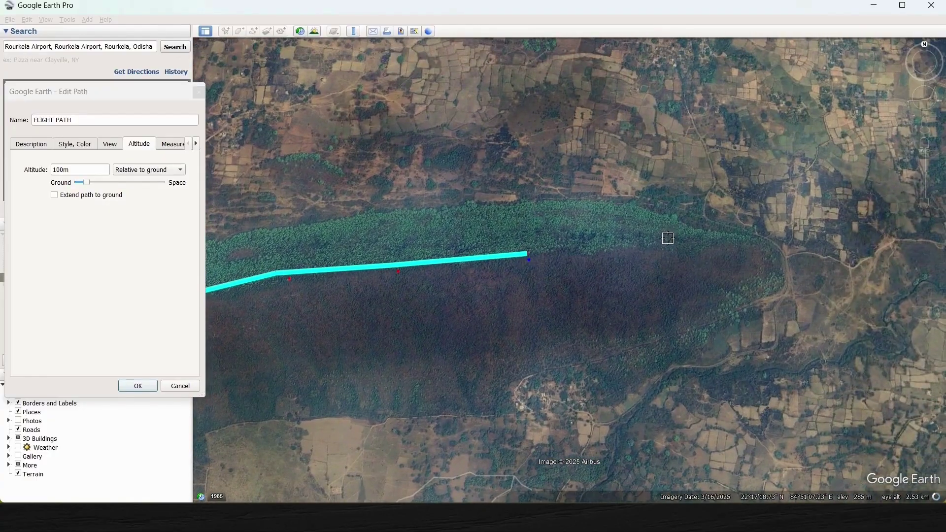
# - Carry the path over the ridge's eastern tip with waypoints ending at the road junction below it
pyautogui.click(666, 246)
pyautogui.press('Up')
pyautogui.press('Right')
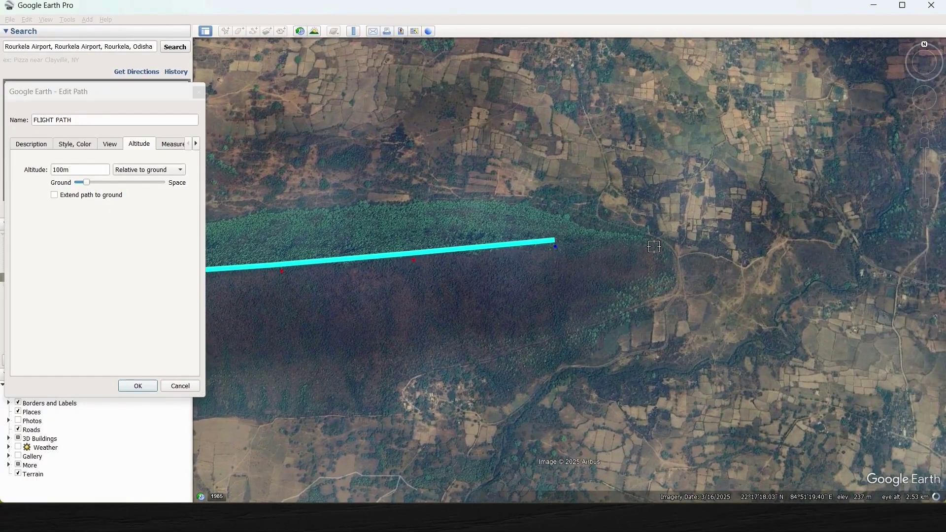
pyautogui.scroll(3, 646, 251)
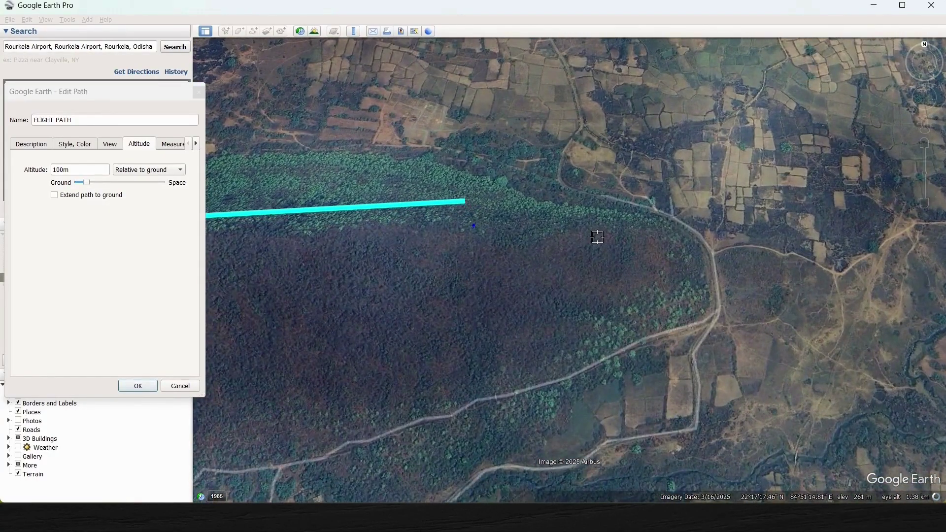
pyautogui.click(598, 236)
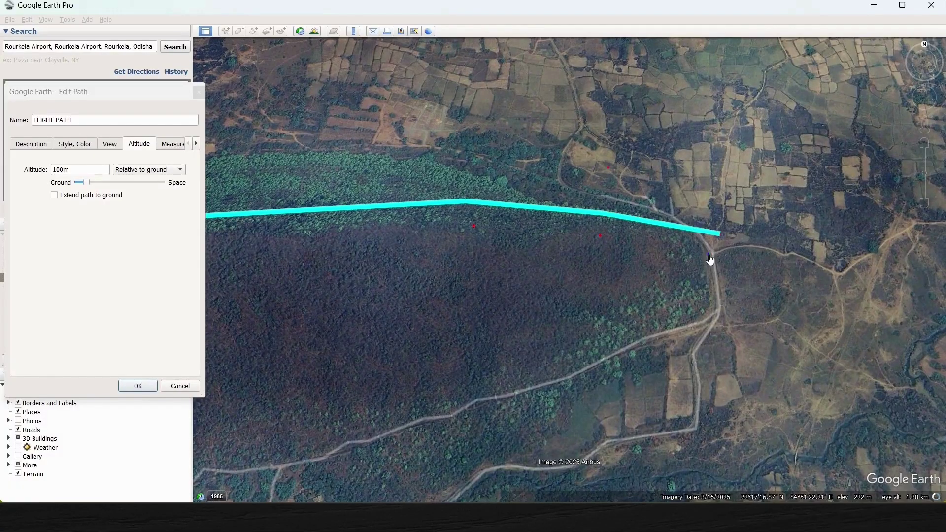
pyautogui.click(709, 259)
# - Turn the path back with five waypoints curving south past the ridge and southwest across the sandy river
pyautogui.press('Down')
pyautogui.scroll(-3, 701, 238)
pyautogui.press('Down')
pyautogui.scroll(-3, 705, 207)
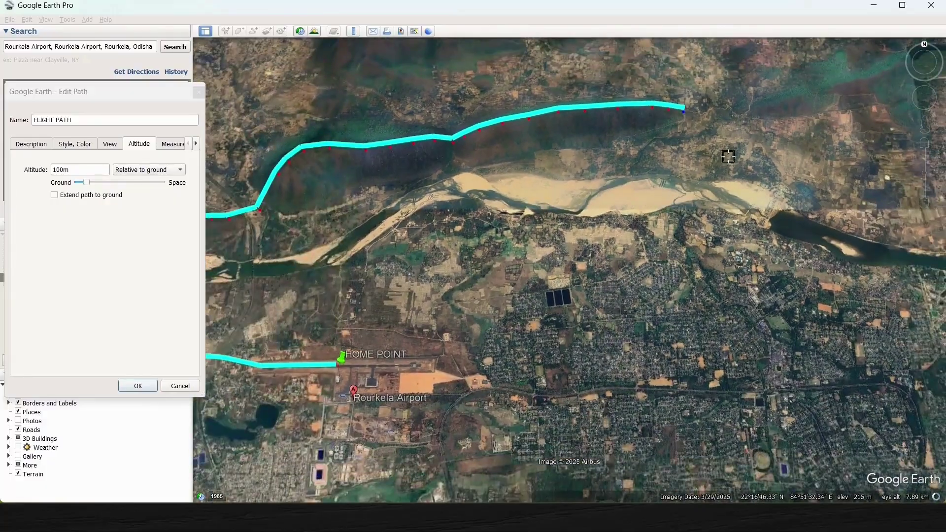
pyautogui.click(720, 137)
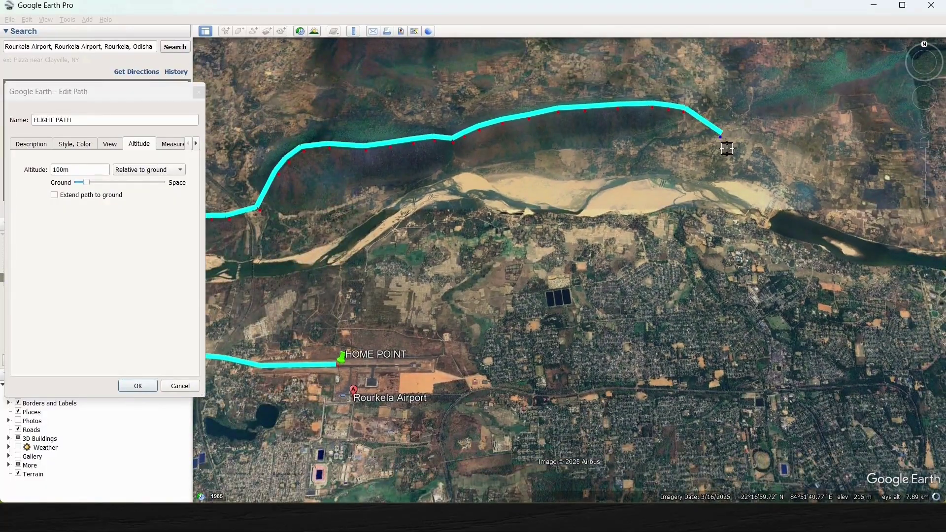
pyautogui.click(736, 168)
pyautogui.click(708, 197)
pyautogui.click(647, 219)
pyautogui.click(608, 241)
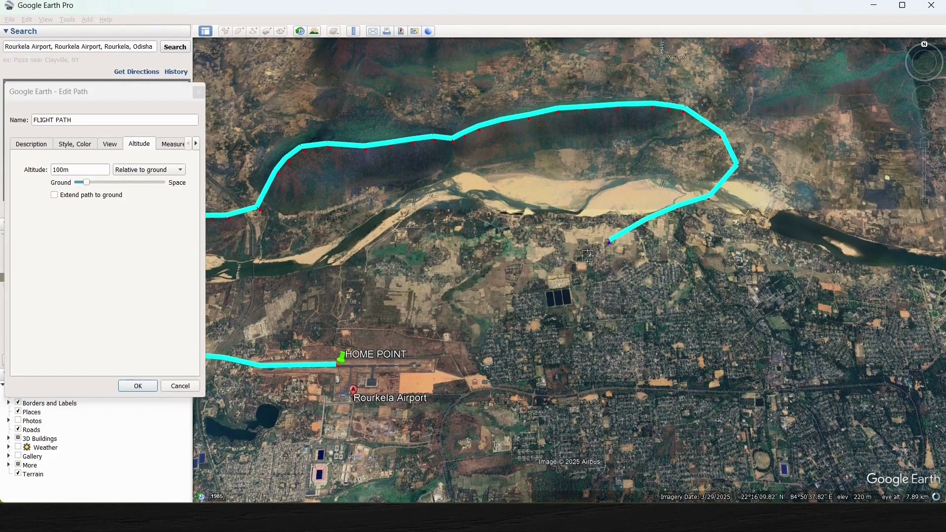
# - Add waypoints southwest over the dark rectangular ponds and the town toward the runway's east end
pyautogui.click(582, 257)
pyautogui.moveTo(541, 283); pyautogui.dragTo(716, 260)
pyautogui.click(734, 280)
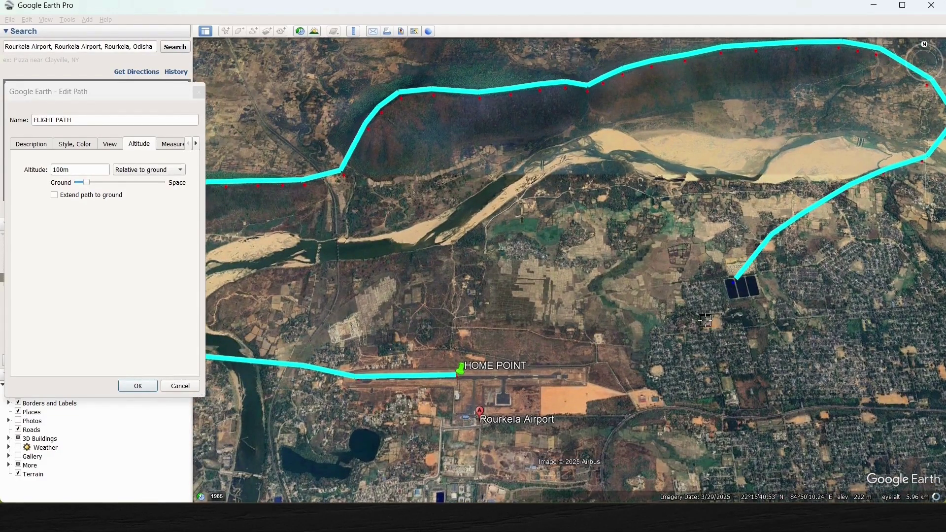
pyautogui.click(706, 320)
pyautogui.click(676, 343)
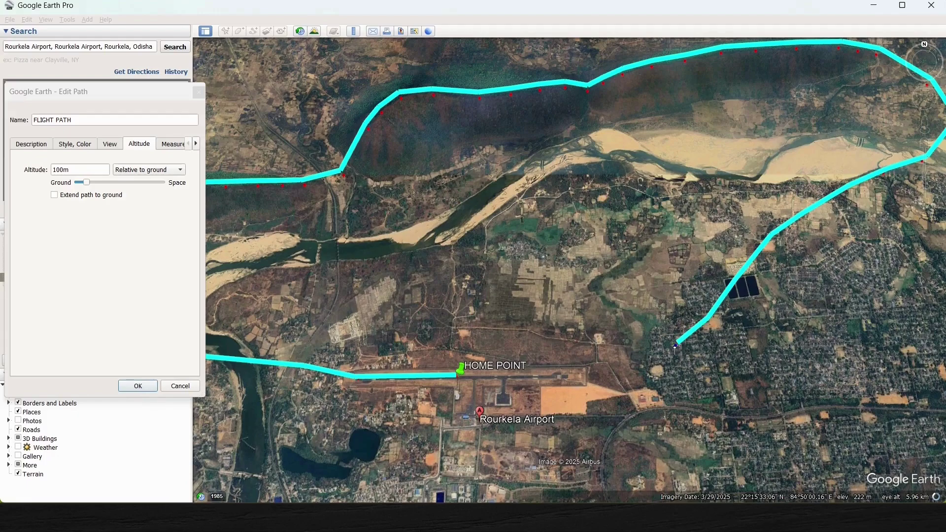
pyautogui.click(643, 363)
# - Close the flight route by placing the final waypoint on the runway beside HOME POINT
pyautogui.scroll(5, 590, 376)
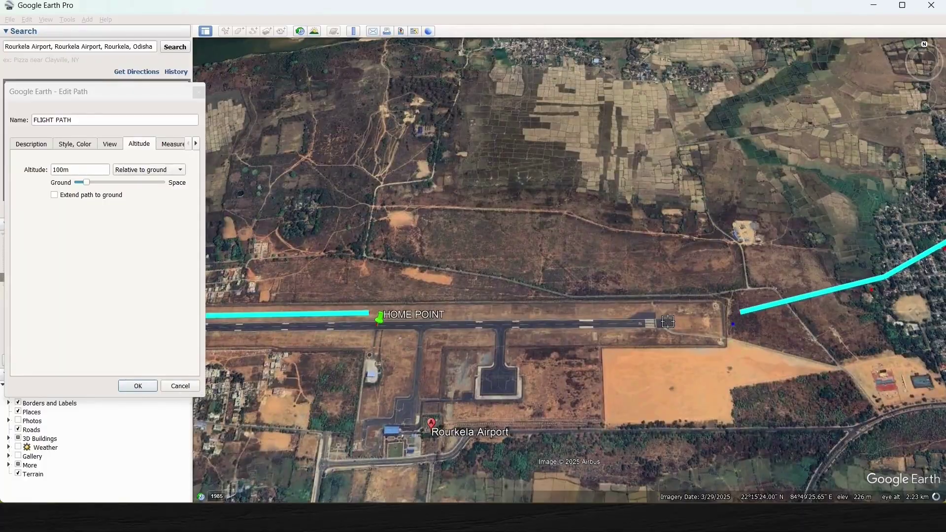
pyautogui.scroll(3, 664, 326)
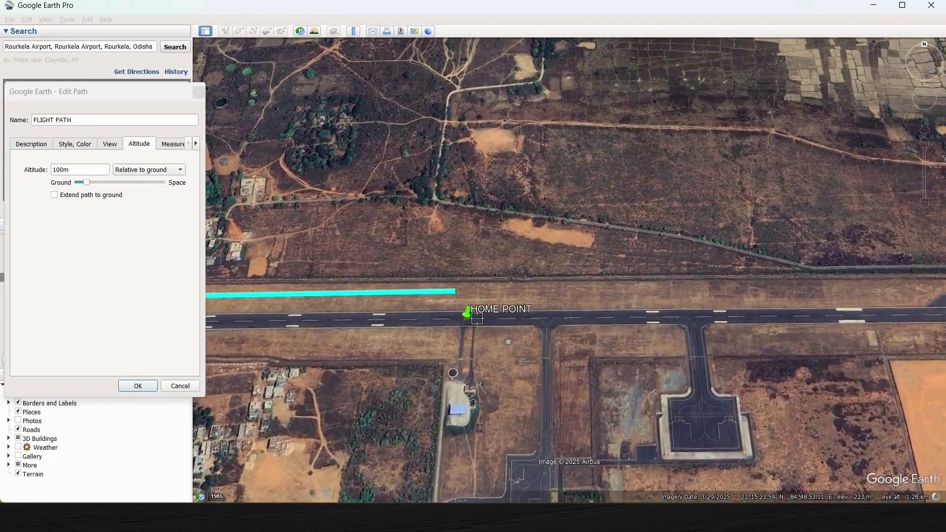
pyautogui.click(477, 319)
pyautogui.scroll(-3, 477, 319)
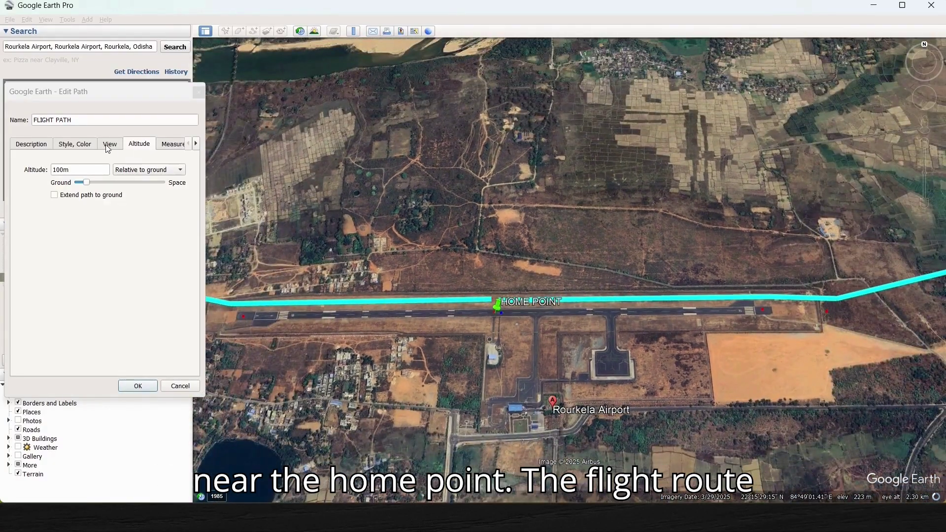
# - Review FLIGHT PATH's altitude reference, line style, total length in kilometers and description
pyautogui.click(146, 171)
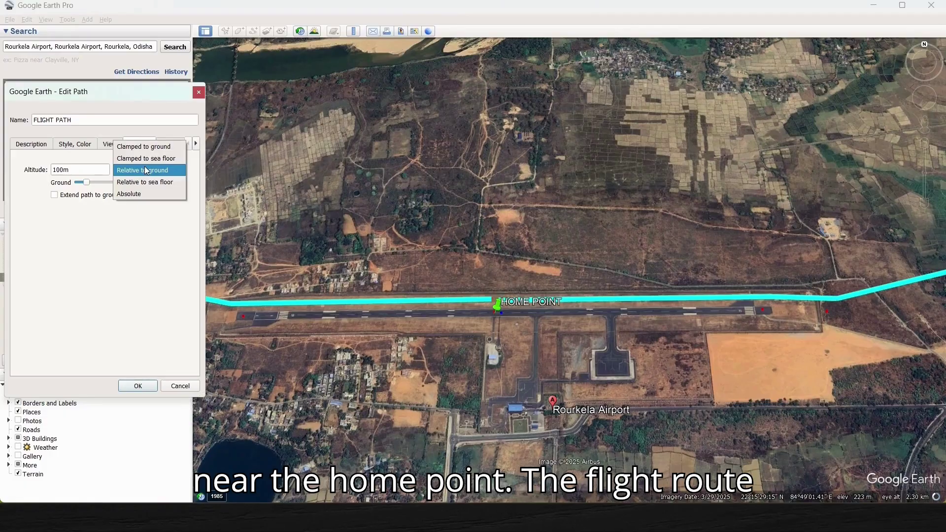
pyautogui.click(144, 256)
pyautogui.click(110, 144)
pyautogui.click(92, 147)
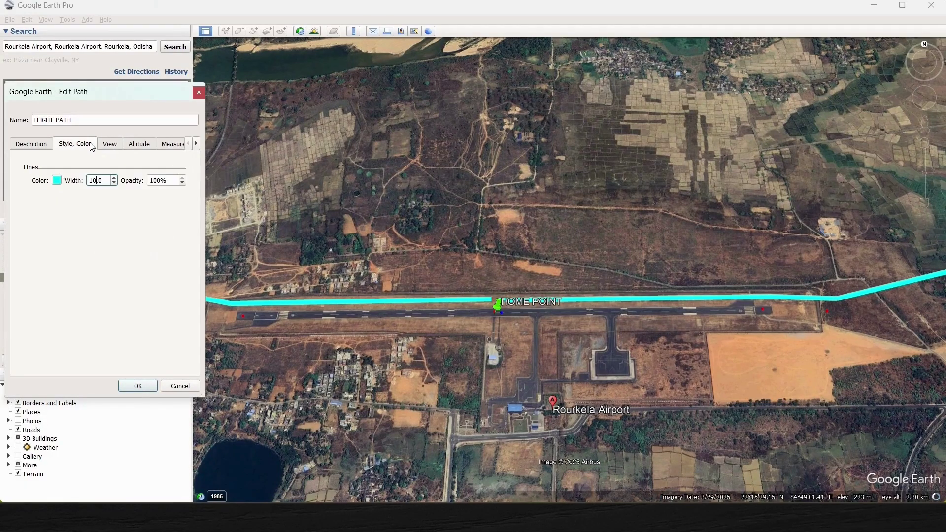
pyautogui.click(129, 145)
pyautogui.click(167, 147)
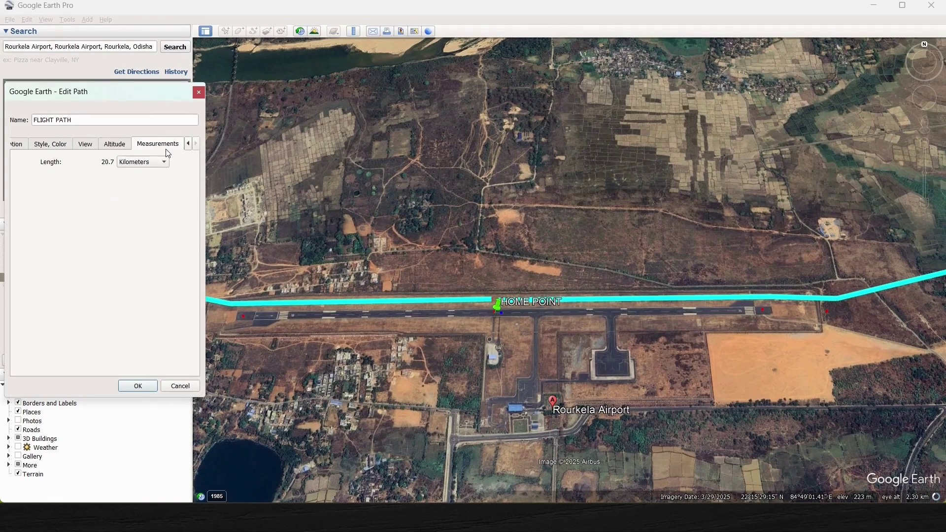
pyautogui.click(26, 148)
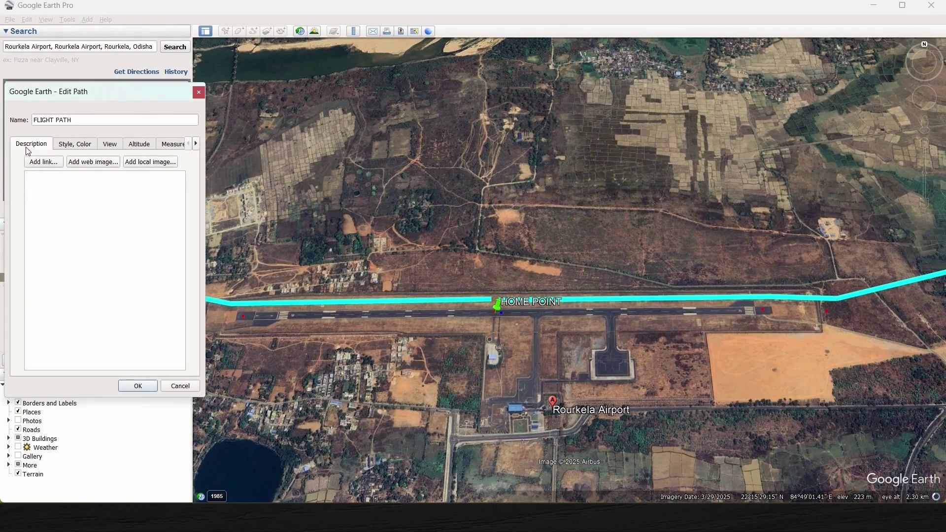
# - Extend FLIGHT PATH down to the ground in its altitude settings and accept the path properties
pyautogui.scroll(3, 445, 345)
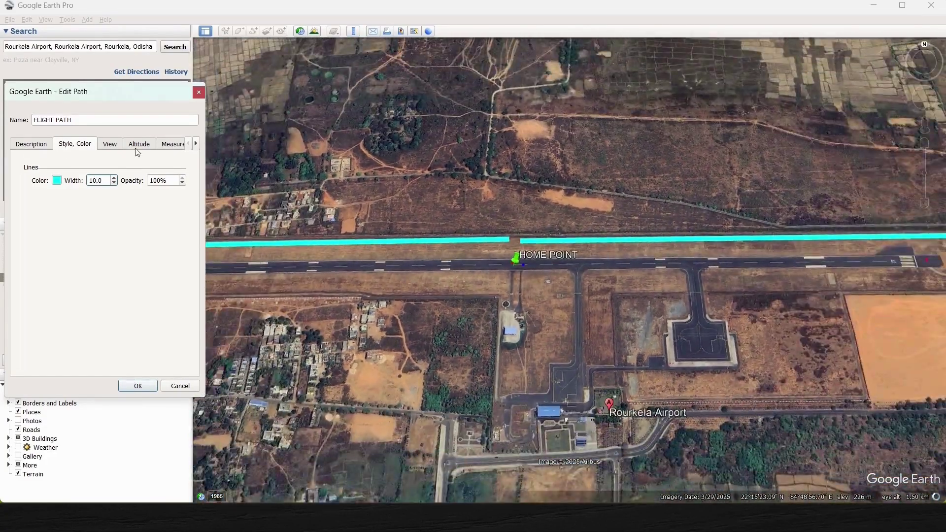
pyautogui.click(120, 148)
pyautogui.click(133, 148)
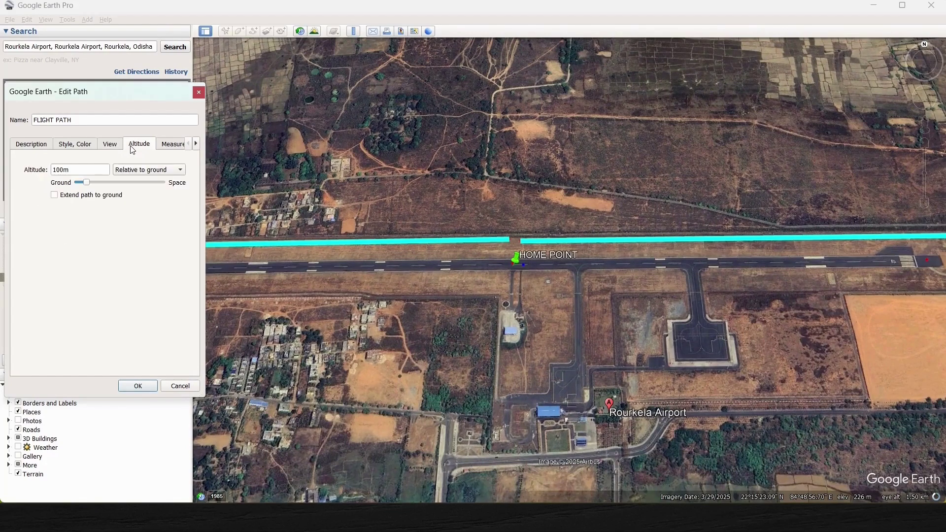
pyautogui.click(144, 170)
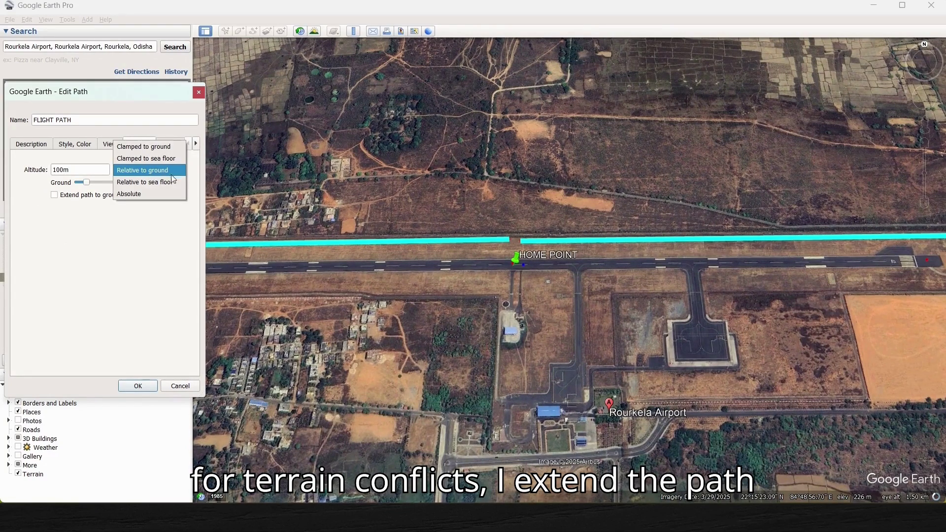
pyautogui.click(132, 250)
pyautogui.click(55, 196)
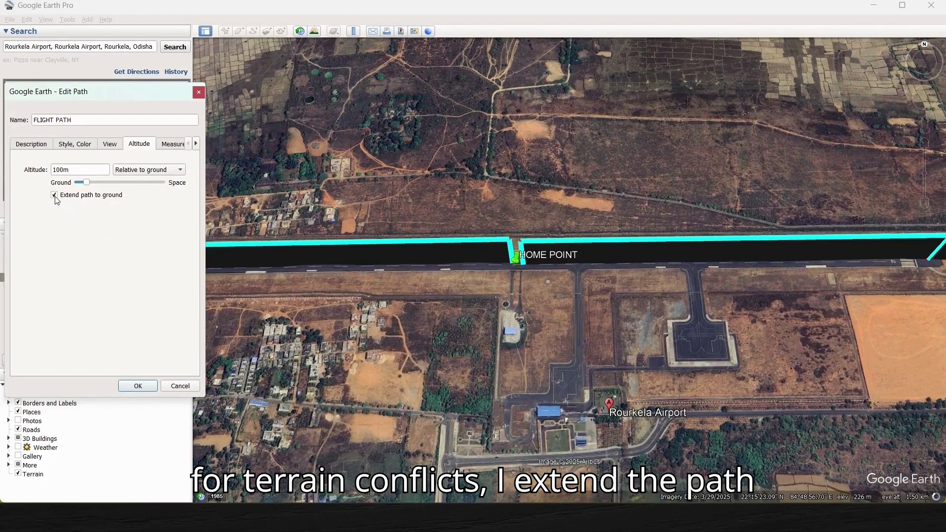
pyautogui.scroll(-3, 464, 249)
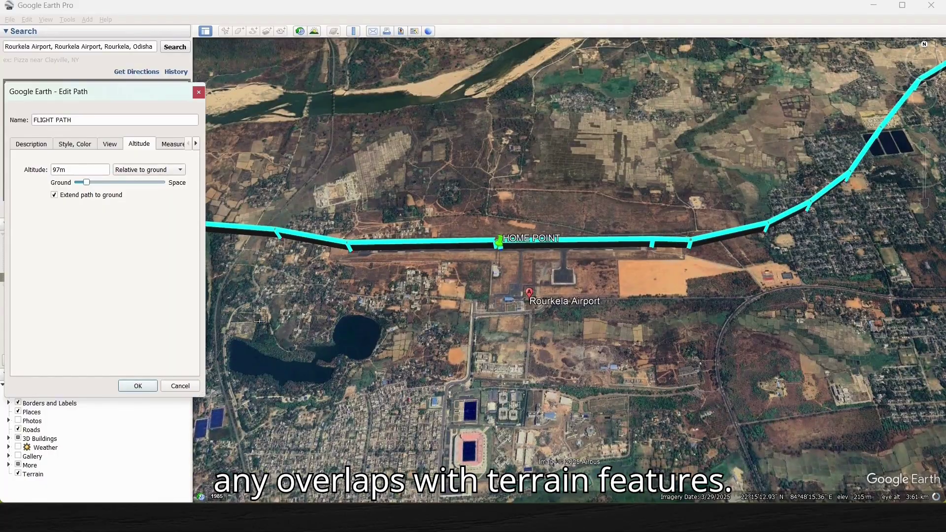
pyautogui.click(151, 387)
# - Inspect the whole extended flight route over the ridges, river and runway for overlaps with the terrain
pyautogui.moveTo(309, 306); pyautogui.dragTo(481, 348)
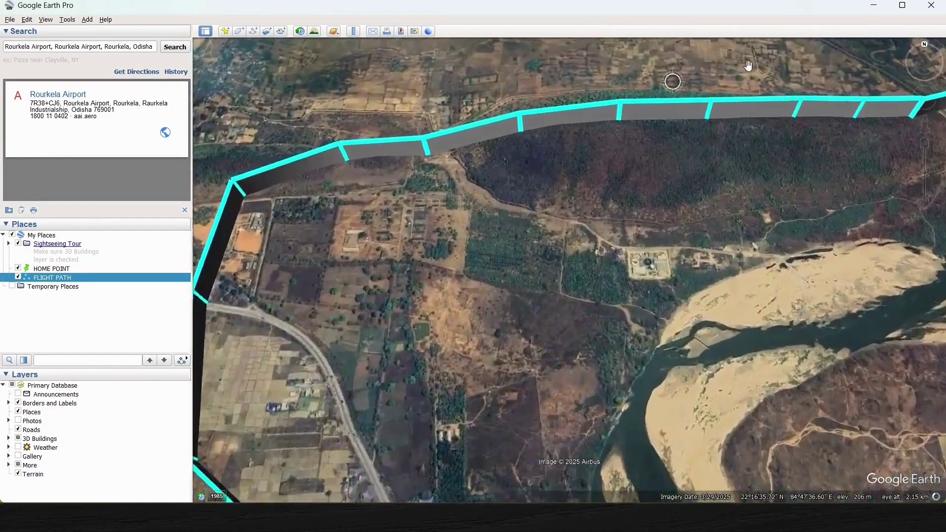
pyautogui.moveTo(748, 66); pyautogui.dragTo(458, 264)
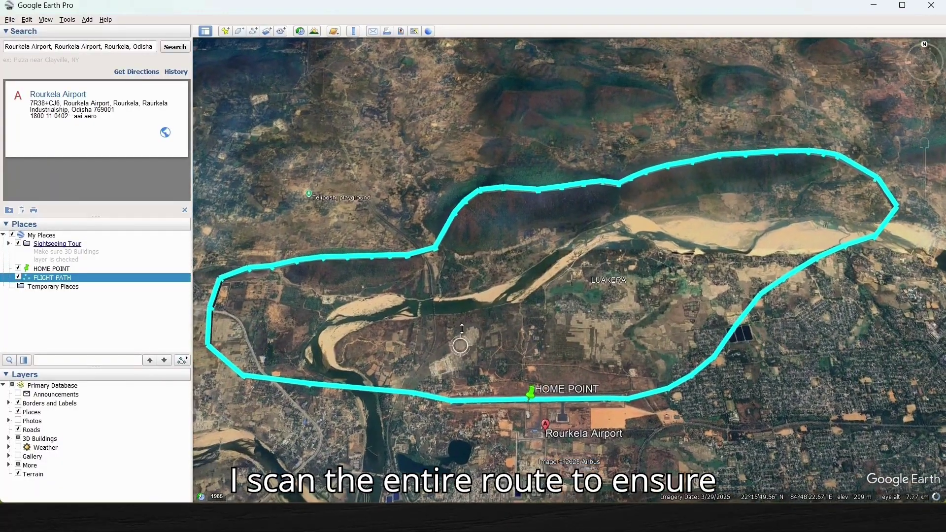
pyautogui.scroll(5, 460, 343)
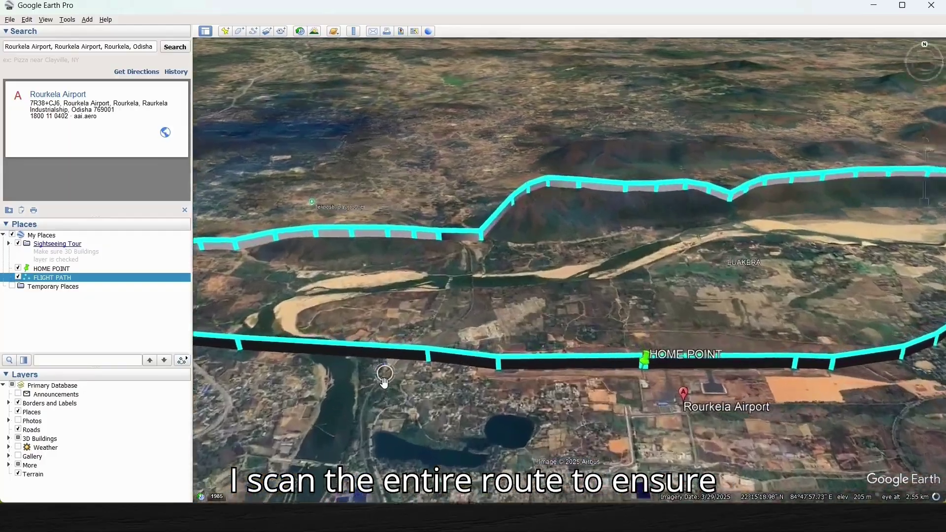
pyautogui.scroll(3, 456, 177)
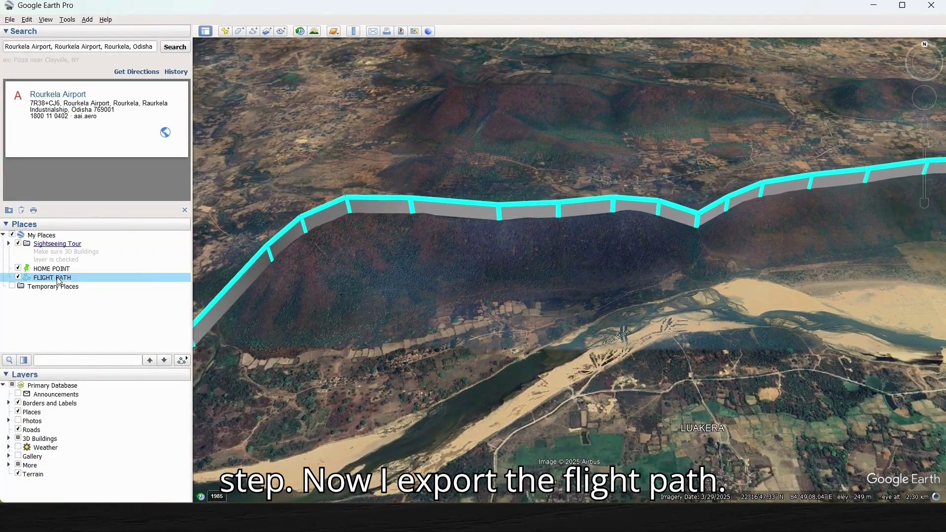
# - Save FLIGHT PATH to the Desktop as a Kml file named FLIGHT PATH FOR SIMULATION
pyautogui.rightClick(58, 279)
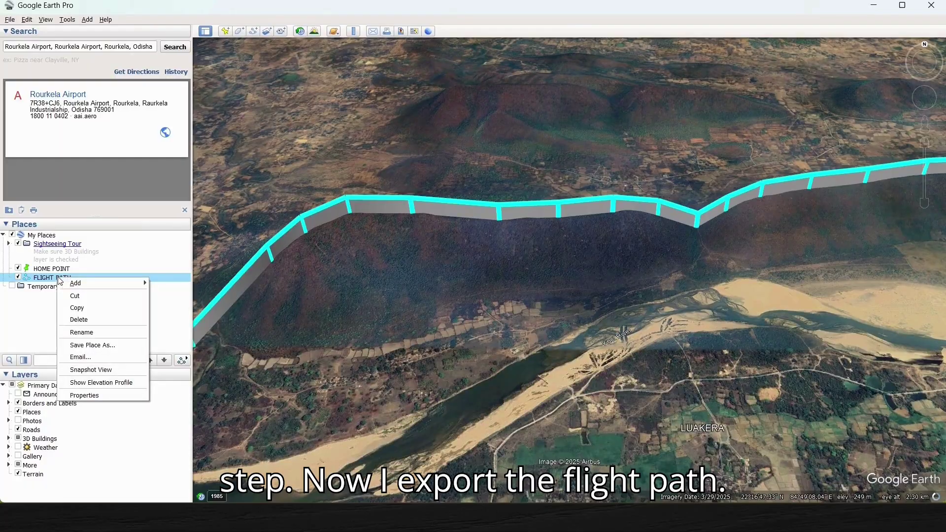
pyautogui.click(113, 344)
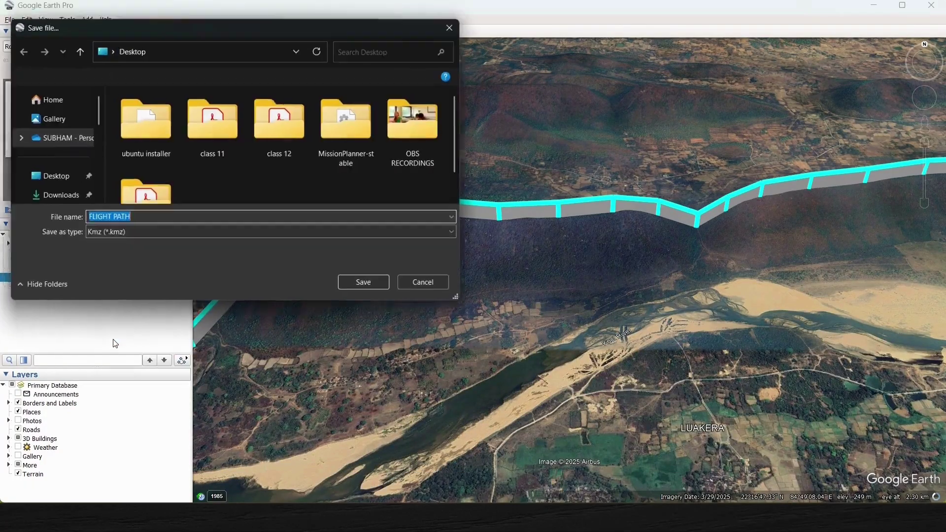
pyautogui.click(145, 221)
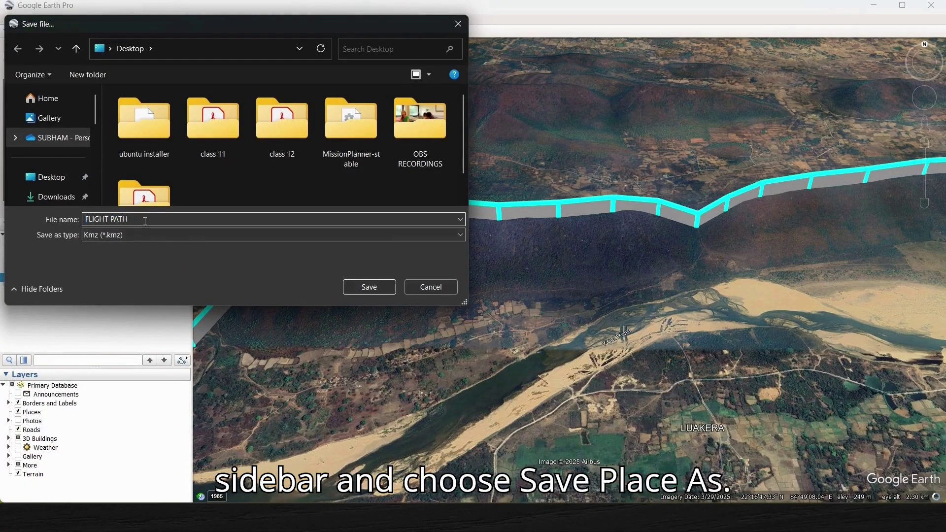
pyautogui.write('FOR SIMULATION')
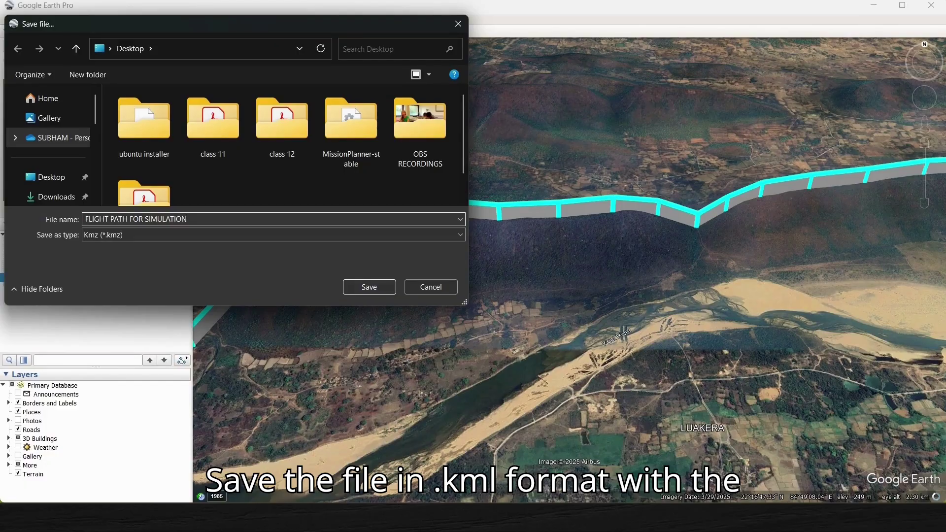
pyautogui.click(111, 233)
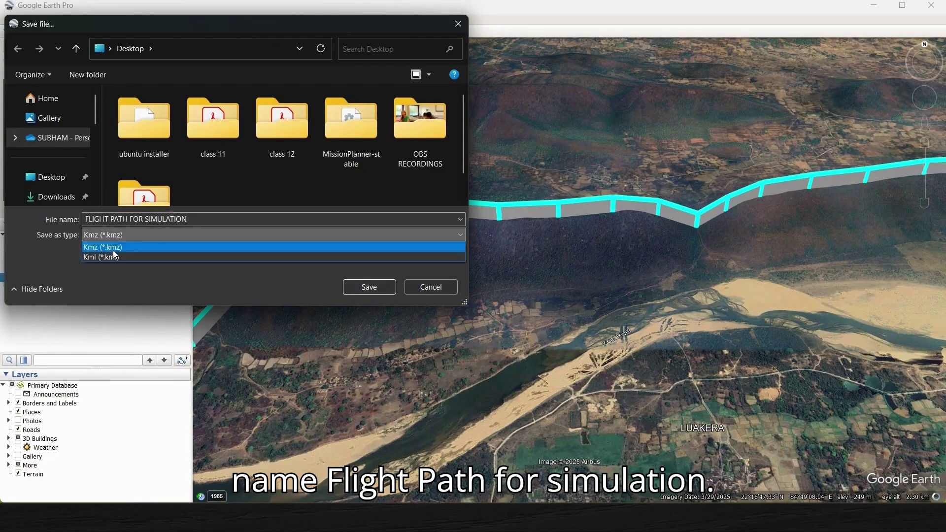
pyautogui.click(115, 256)
pyautogui.click(355, 288)
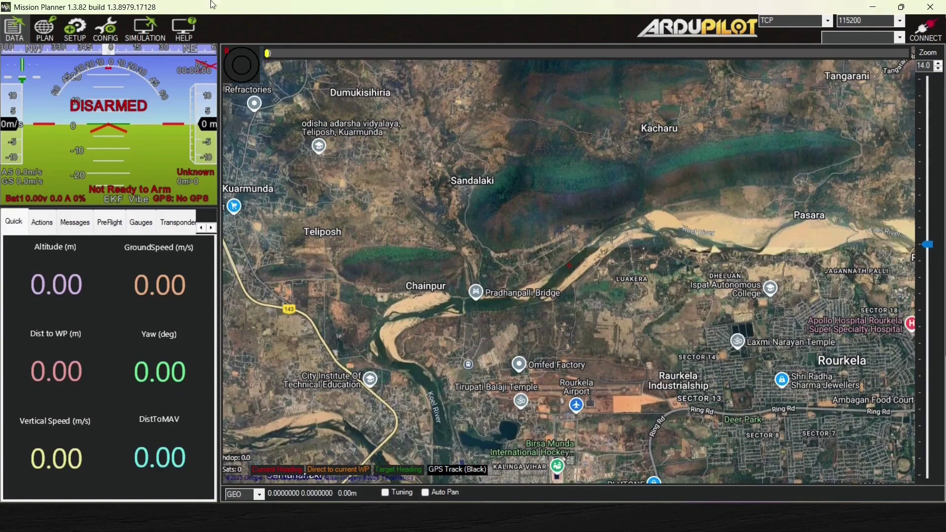
# - Switch to Mission Planner's flight planning screen, enable Verify Height and load the exported FLIGHT PATH FOR SIMULATION file as the mission
pyautogui.click(48, 24)
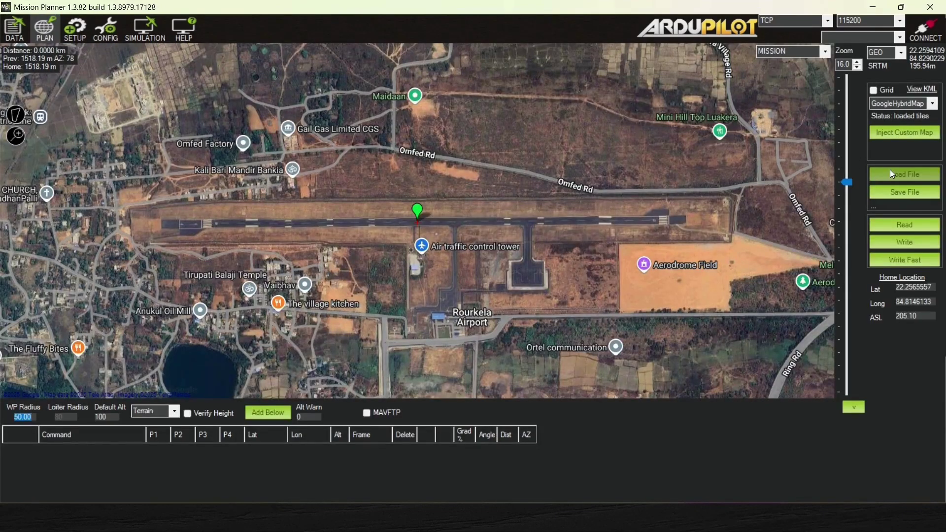
pyautogui.click(189, 417)
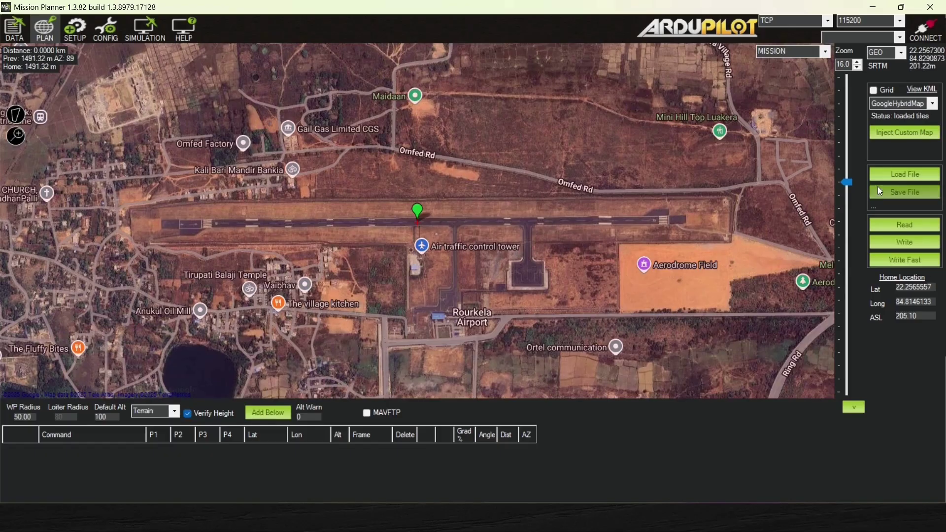
pyautogui.click(887, 182)
pyautogui.scroll(-3, 300, 200)
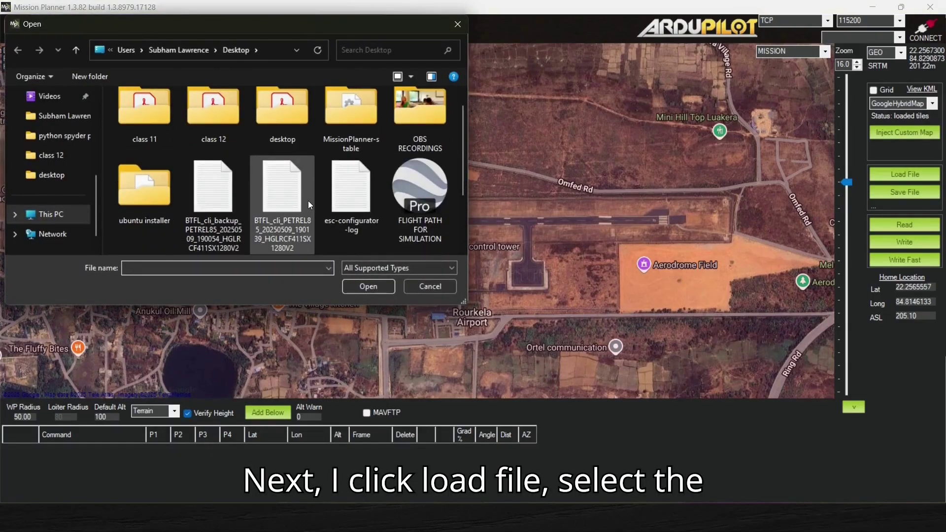
pyautogui.doubleClick(156, 218)
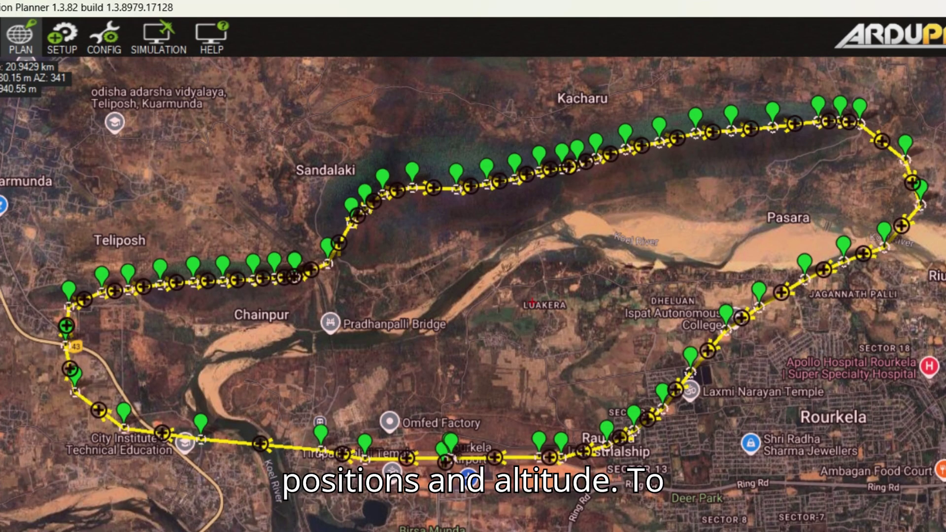
# - Add the FLIGHT PATH FOR SIMULATION file as a KML overlay, also loading it into the flight data screen and zooming to it
pyautogui.rightClick(425, 171)
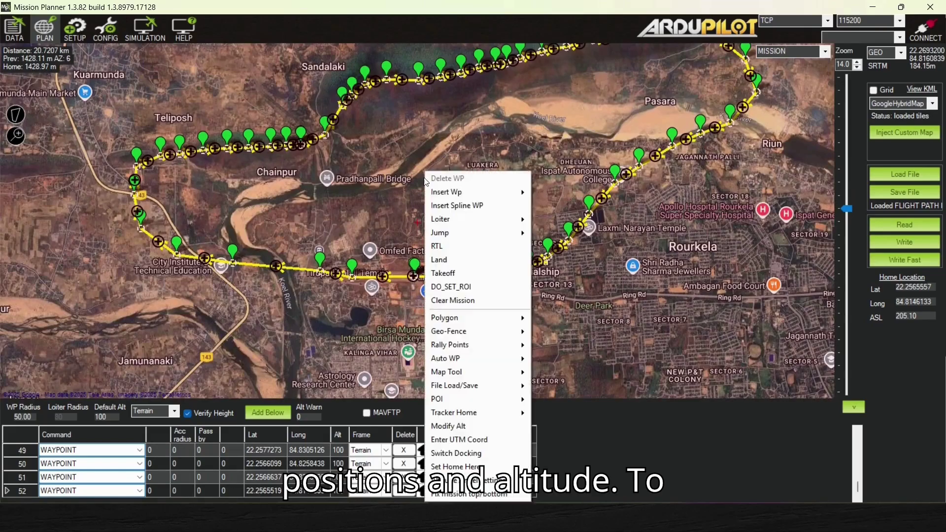
pyautogui.moveTo(502, 370)
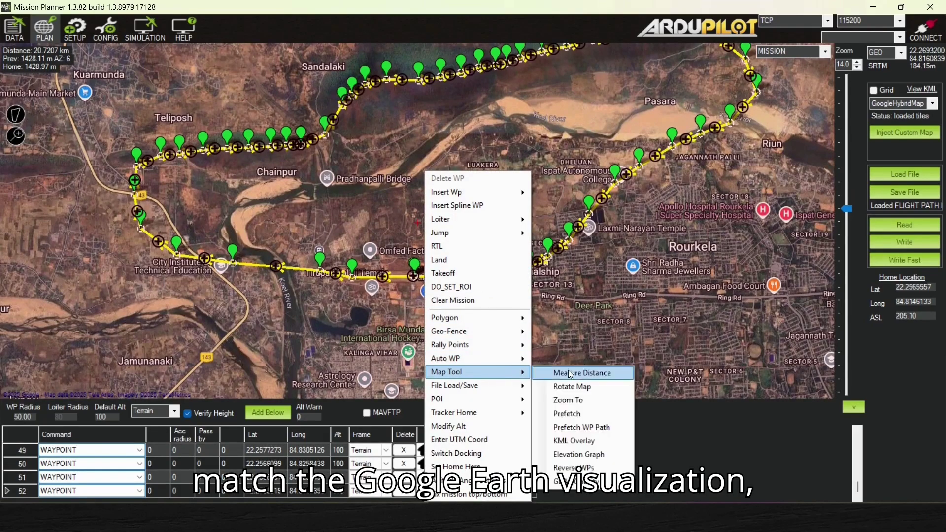
pyautogui.click(578, 441)
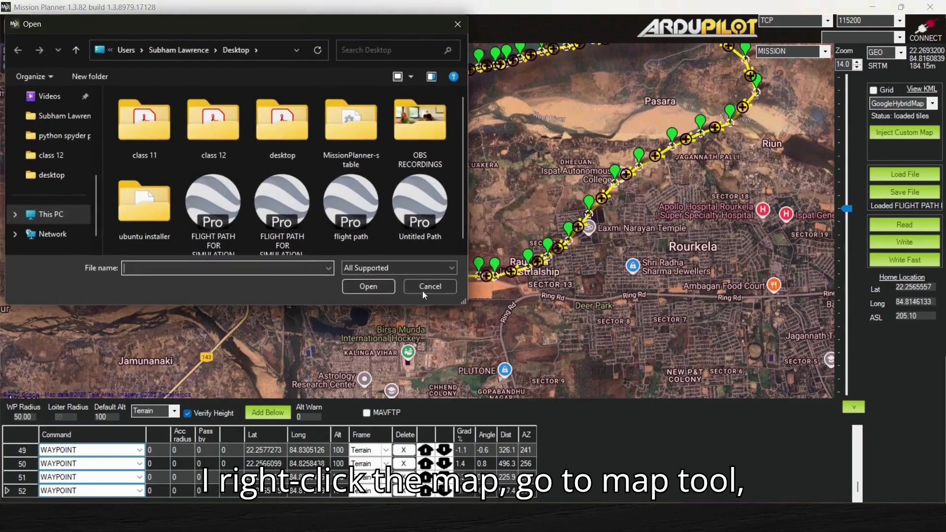
pyautogui.click(295, 219)
pyautogui.doubleClick(291, 206)
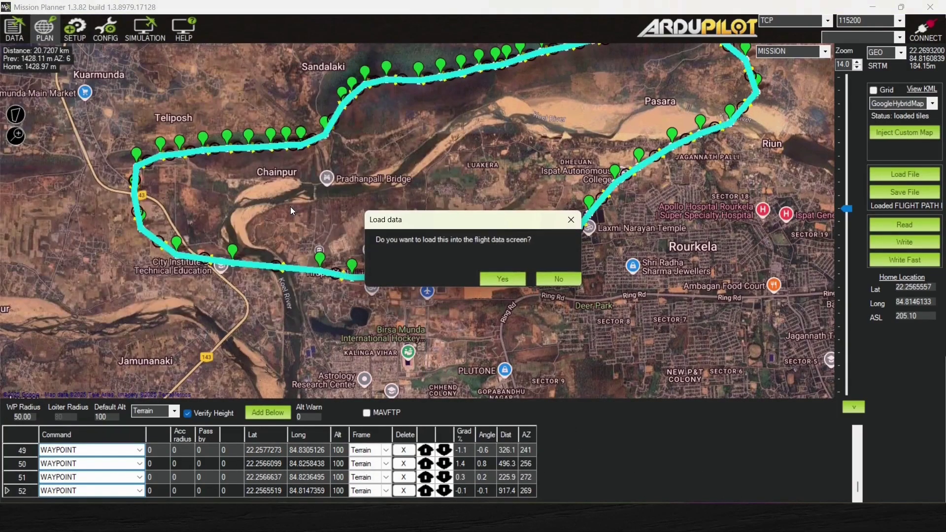
pyautogui.click(508, 278)
pyautogui.click(468, 279)
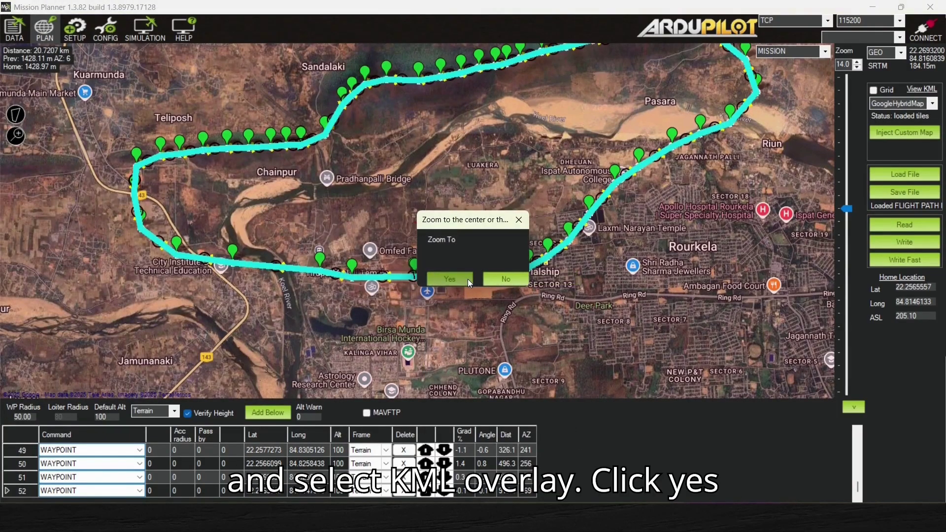
# - Set the home location on the runway centre line between the first and last waypoints
pyautogui.scroll(5, 373, 370)
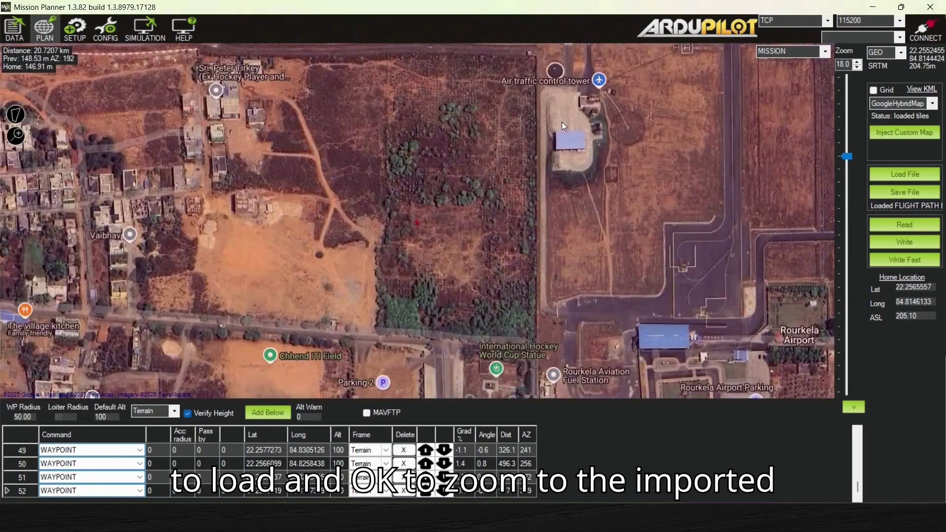
pyautogui.scroll(3, 517, 197)
pyautogui.scroll(1, 517, 198)
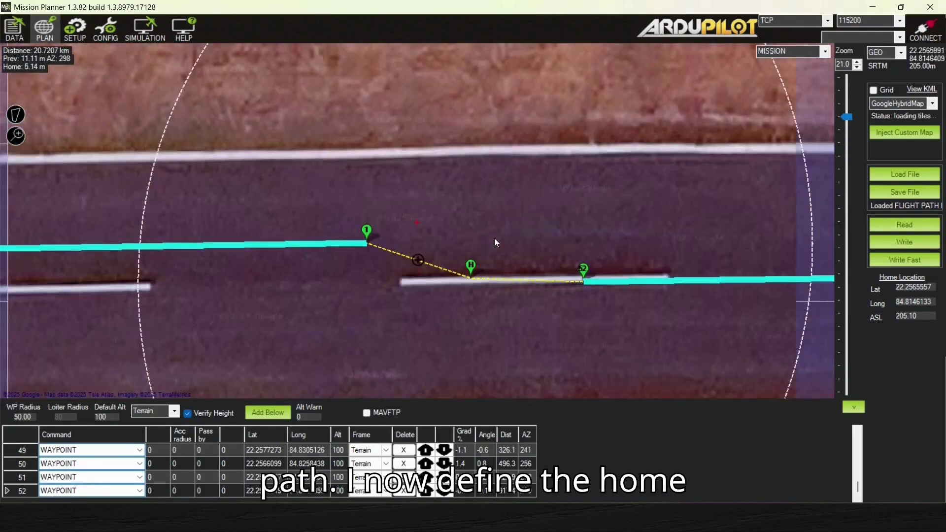
pyautogui.rightClick(488, 273)
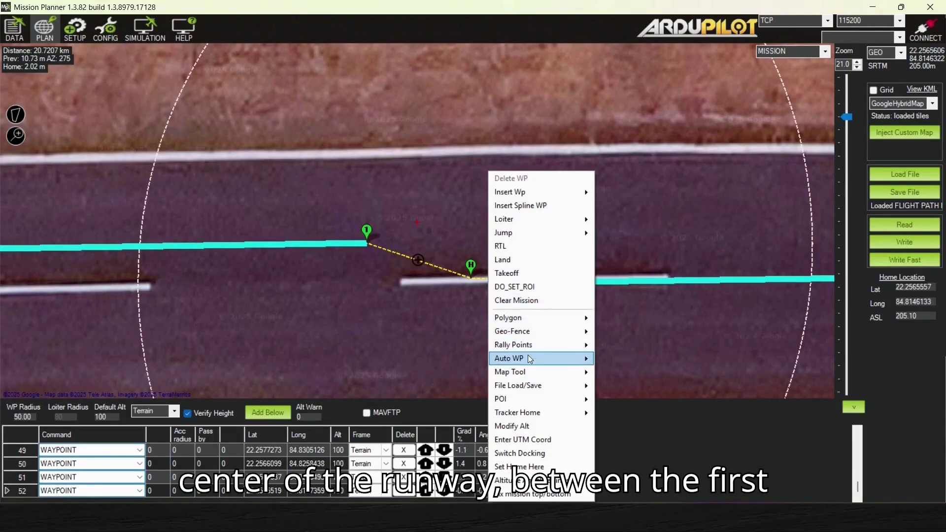
pyautogui.click(519, 466)
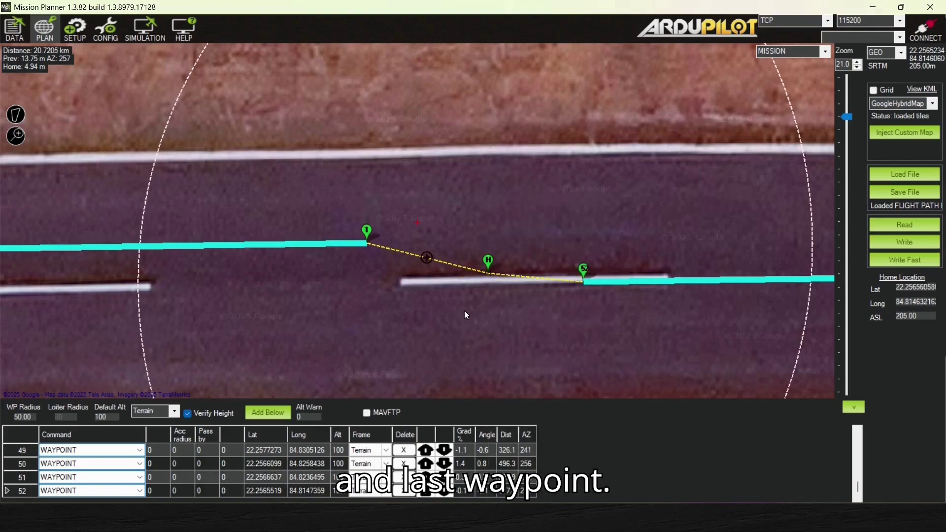
# - Change waypoint 1's command to TAKEOFF with an altitude of 0
pyautogui.scroll(-4, 464, 309)
pyautogui.scroll(1, 464, 310)
pyautogui.scroll(15, 178, 472)
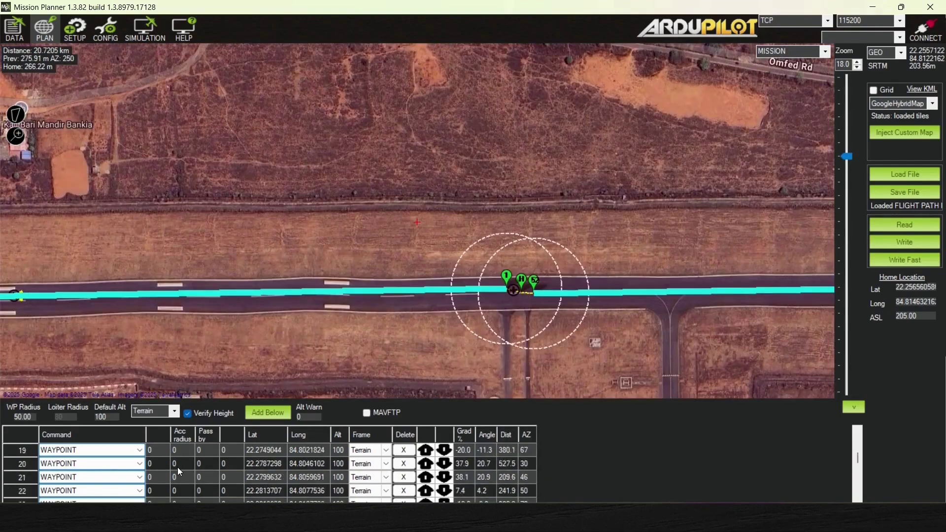
pyautogui.click(140, 450)
pyautogui.click(140, 450)
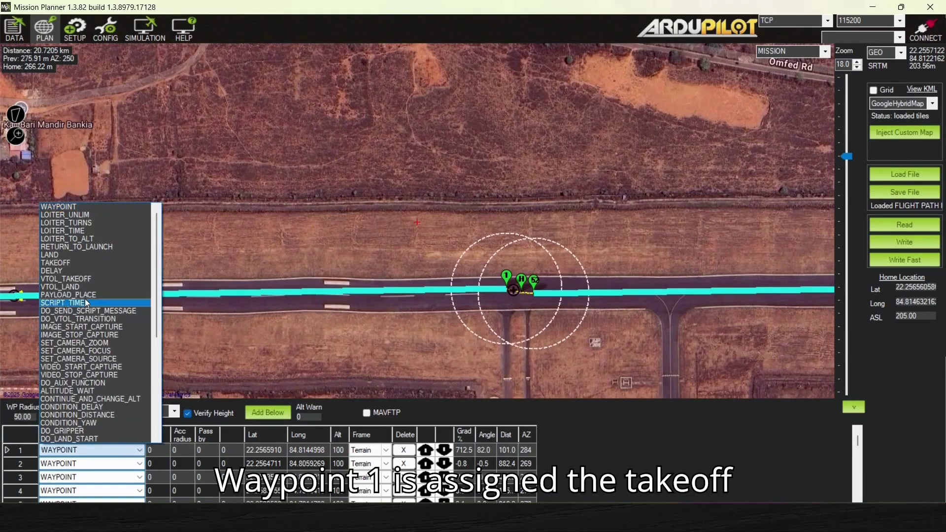
pyautogui.click(74, 263)
pyautogui.click(339, 451)
pyautogui.write('0')
pyautogui.press('Return')
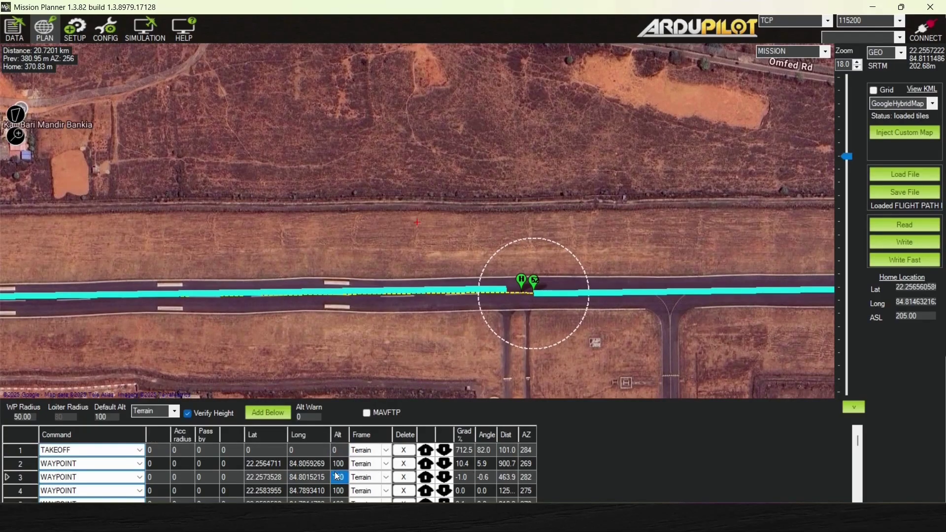
# - Set a gradual climb by giving waypoints 2, 3, 4 and 5 altitudes of 10, 25, 50 and 75 m
pyautogui.click(338, 464)
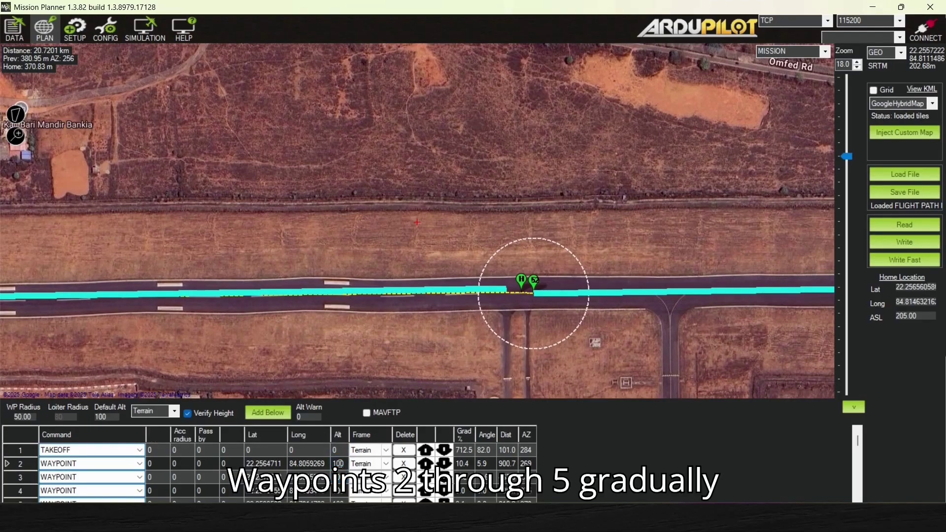
pyautogui.doubleClick(338, 464)
pyautogui.write('10')
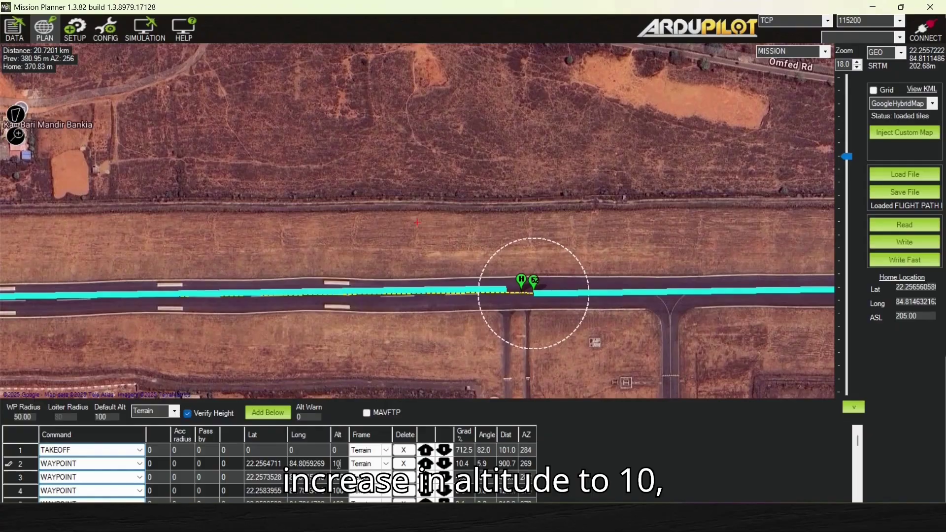
pyautogui.click(338, 477)
pyautogui.write('25')
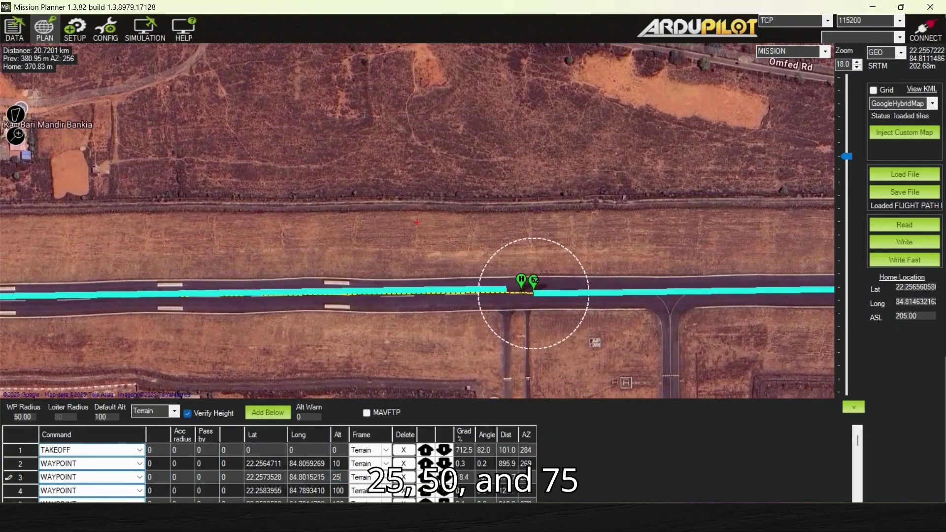
pyautogui.click(339, 490)
pyautogui.scroll(-1, 269, 473)
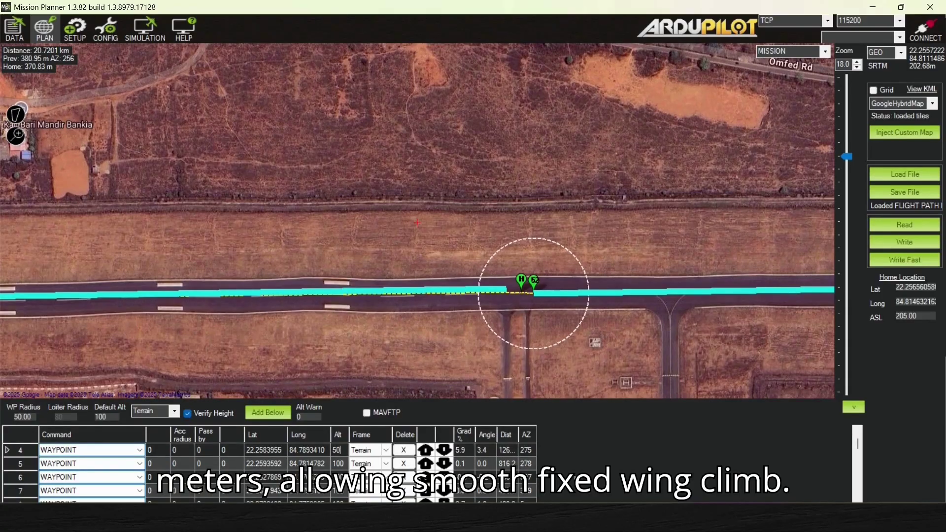
pyautogui.click(340, 464)
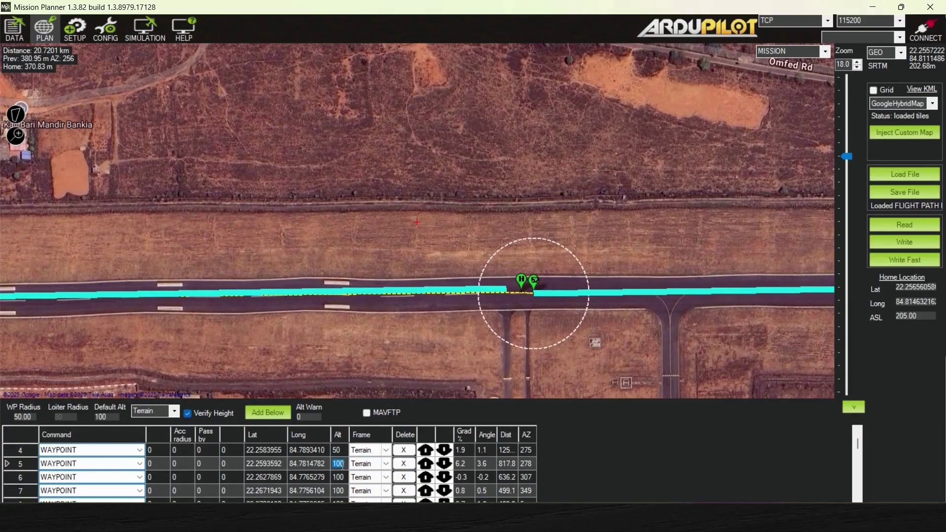
# - Change the command of the last waypoint, number 52, to LAND with an altitude of 0
pyautogui.scroll(-15, 278, 477)
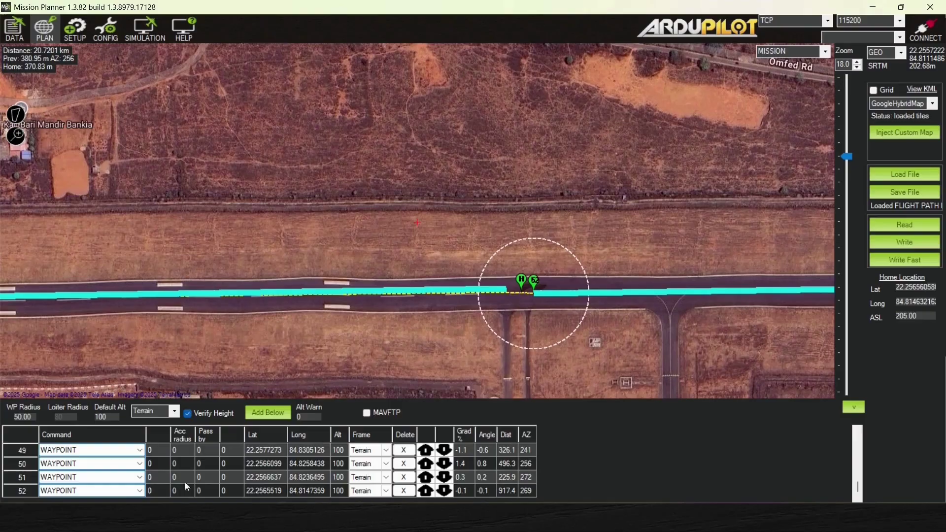
pyautogui.click(141, 492)
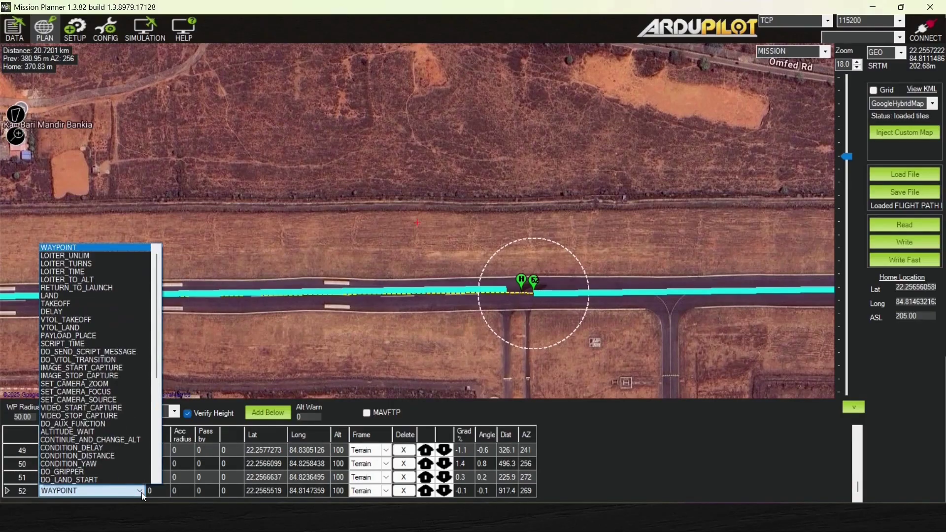
pyautogui.click(88, 296)
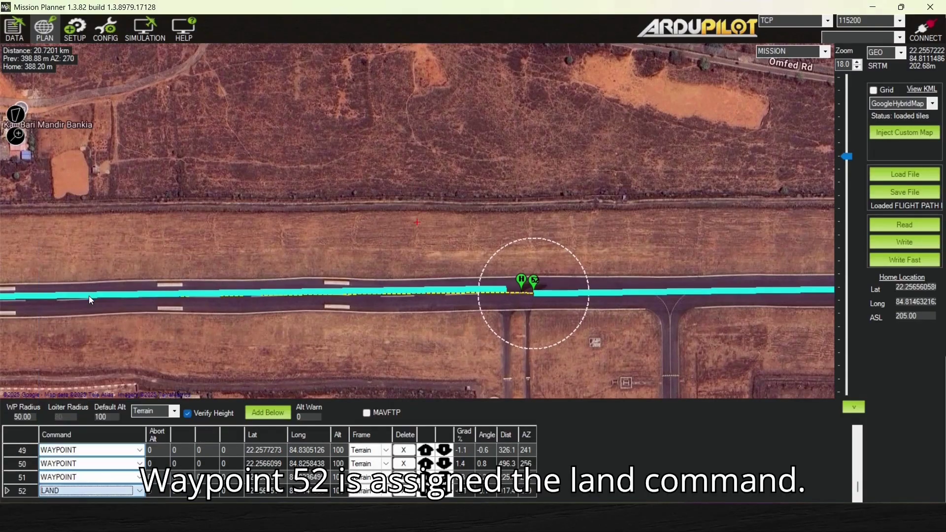
# - Set a staggered descent by giving waypoints 47 to 51 altitudes of 85, 75, 50, 25 and 10 m
pyautogui.click(338, 477)
pyautogui.write('50')
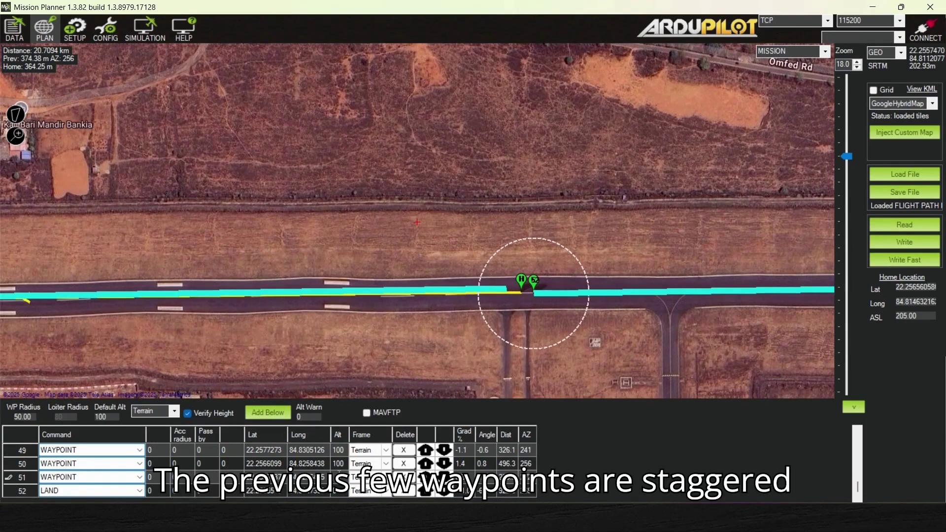
pyautogui.click(338, 464)
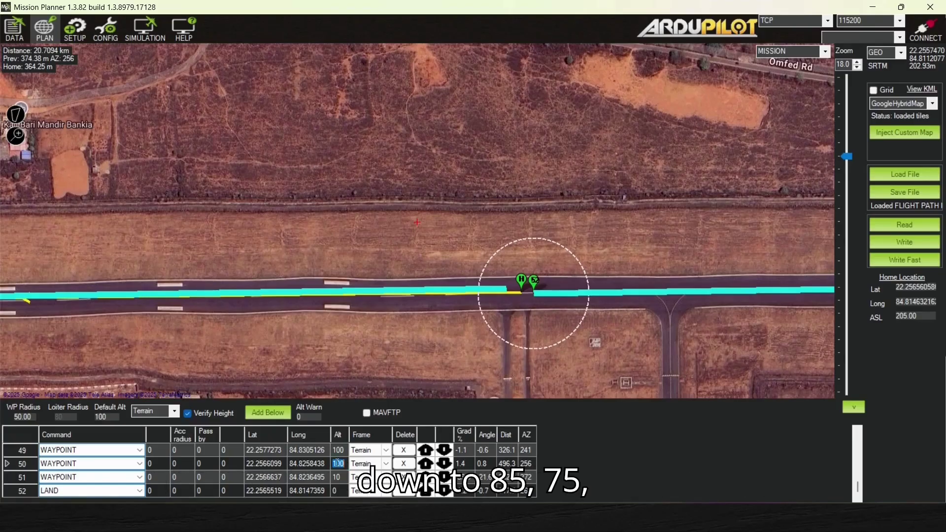
pyautogui.write('25')
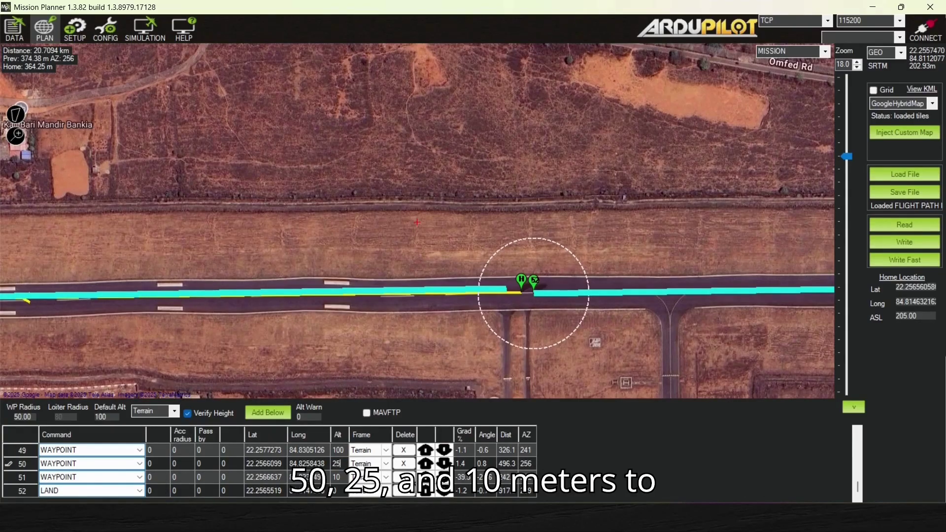
pyautogui.click(340, 450)
pyautogui.scroll(1, 311, 475)
pyautogui.click(338, 476)
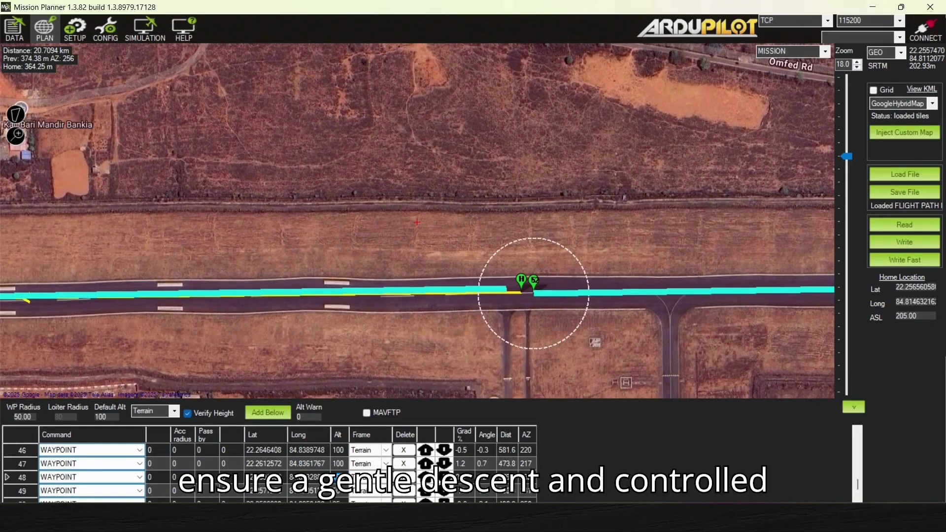
pyautogui.click(337, 463)
pyautogui.write('8')
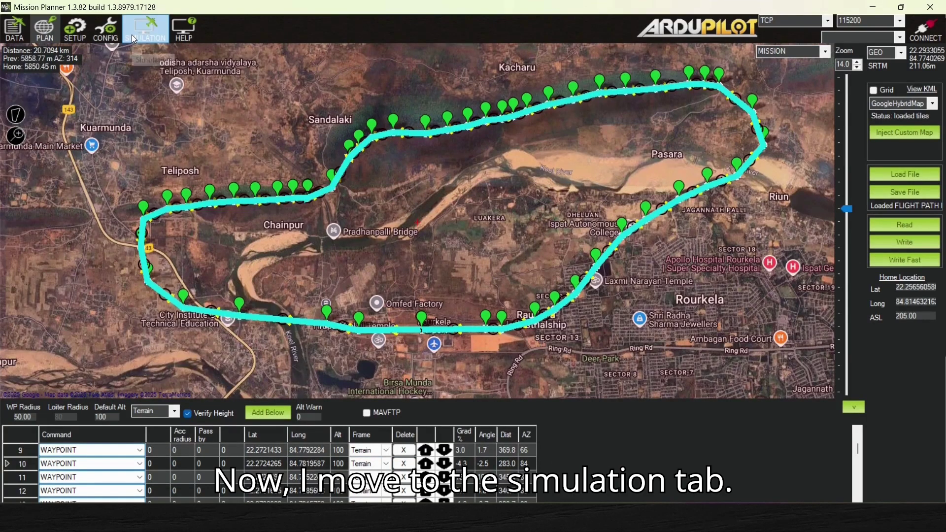
# - Start a Plane simulation with the stable firmware, using a heading of 268 and a simulation speed of 10
pyautogui.click(131, 34)
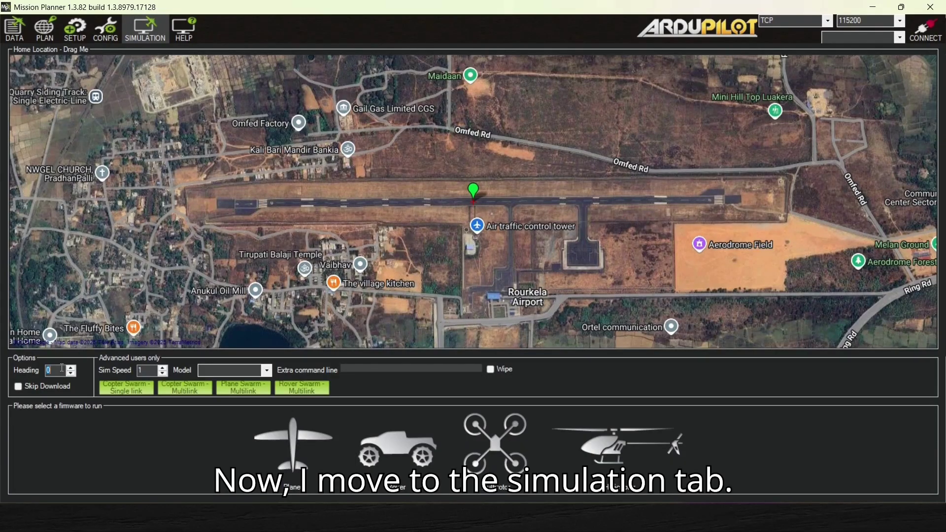
pyautogui.write('268')
pyautogui.click(147, 372)
pyautogui.write('0')
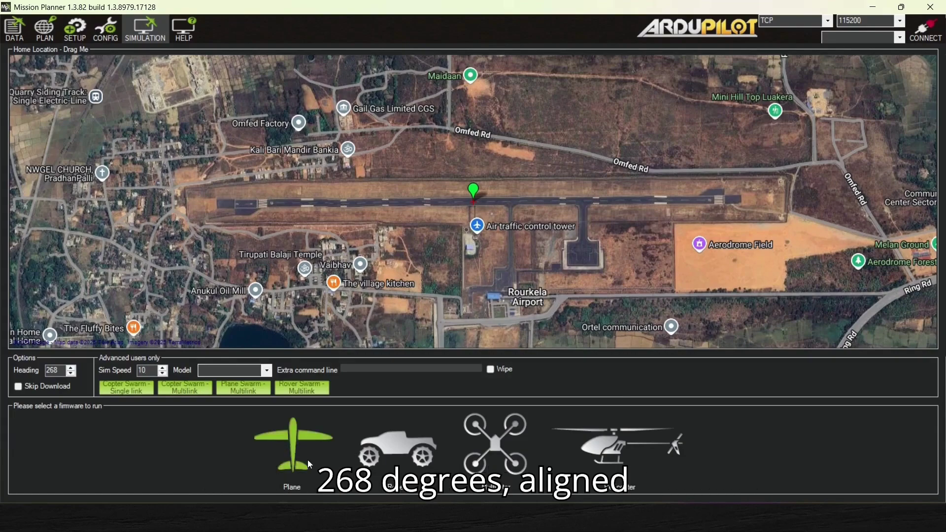
pyautogui.click(301, 444)
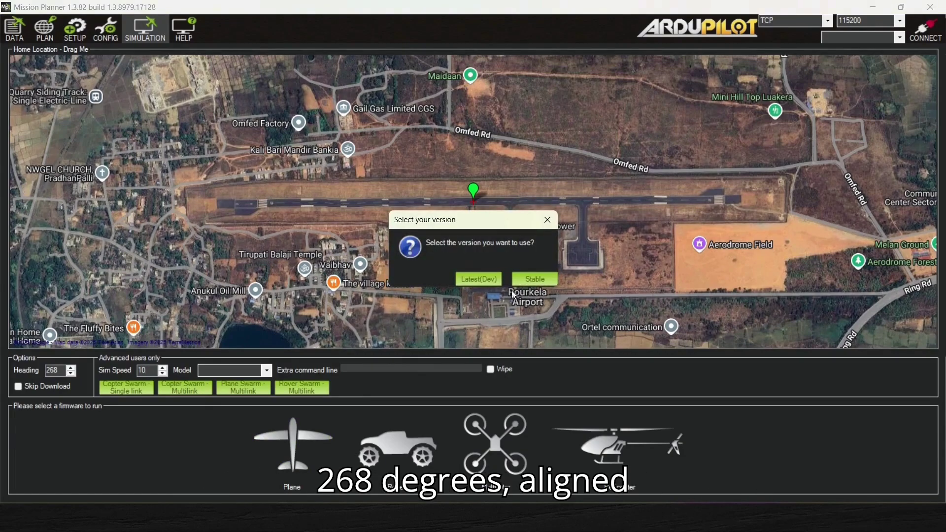
pyautogui.click(526, 280)
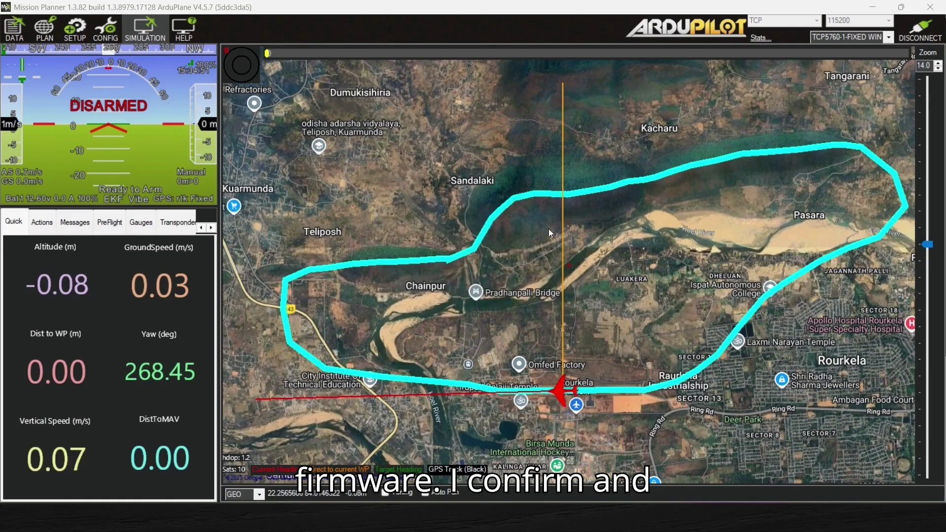
# - Return to the flight planning screen and write the mission to the simulated plane
pyautogui.click(55, 33)
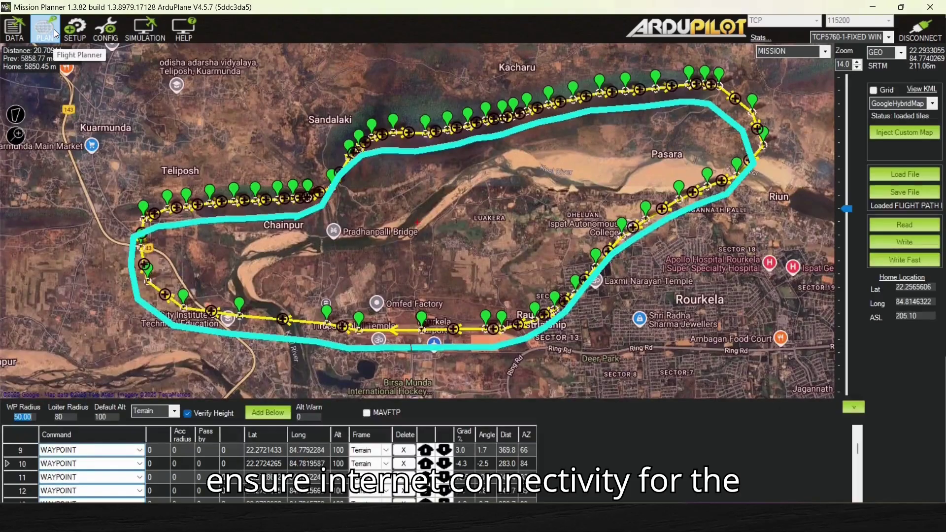
pyautogui.click(901, 242)
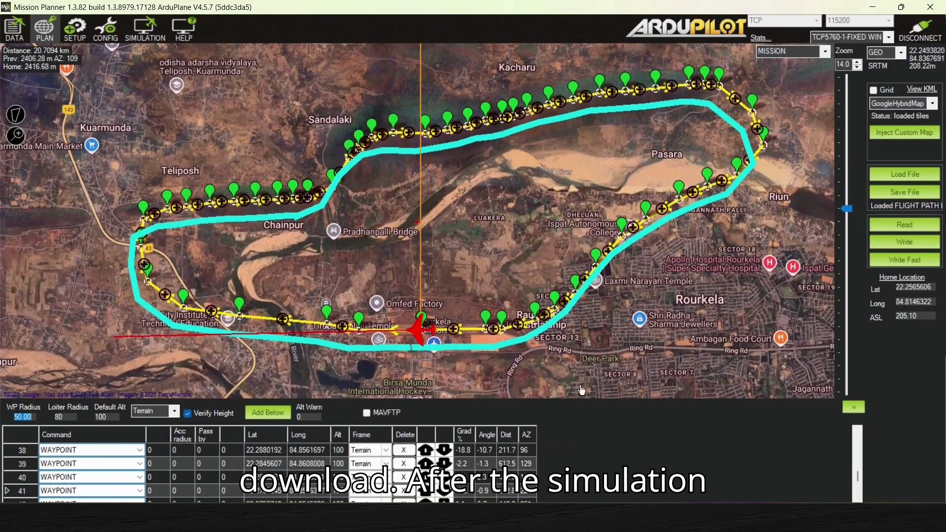
pyautogui.scroll(5, 418, 329)
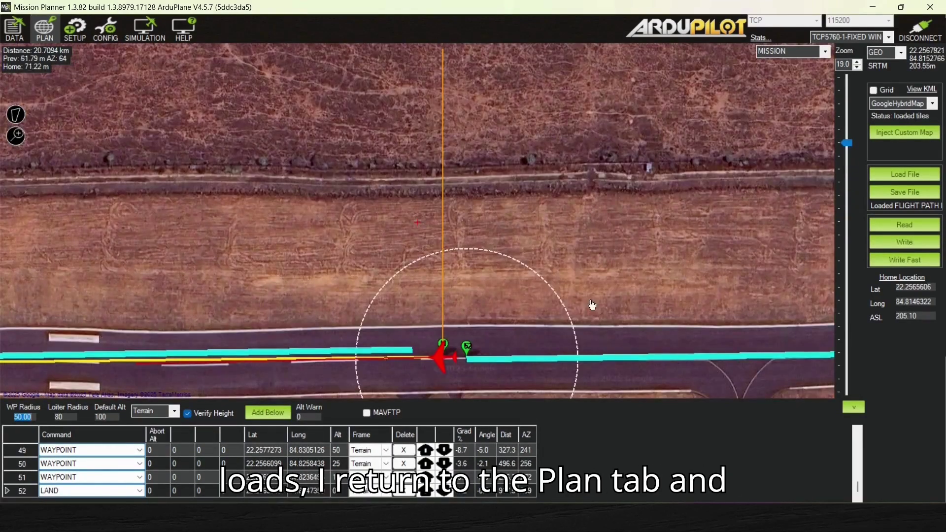
pyautogui.click(893, 241)
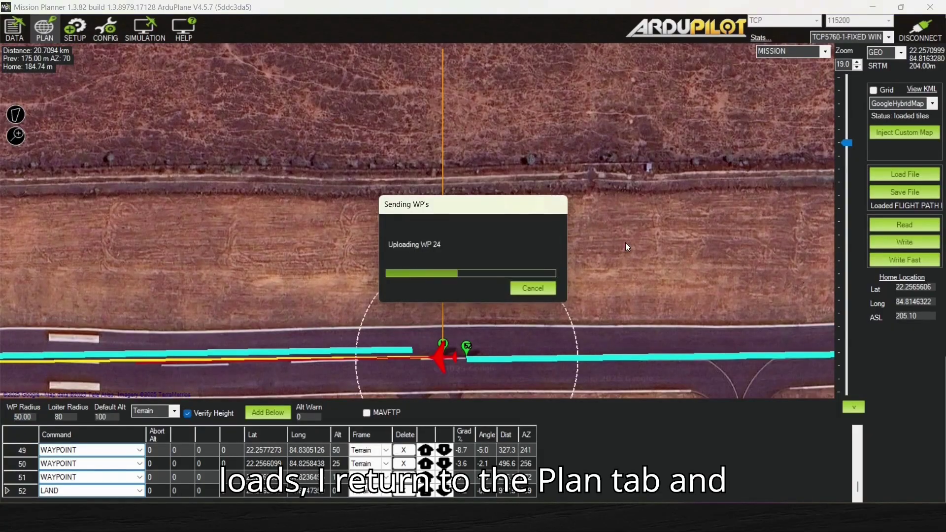
# - Clear the mission from the planning map and read it back from the simulated plane
pyautogui.scroll(-2, 624, 246)
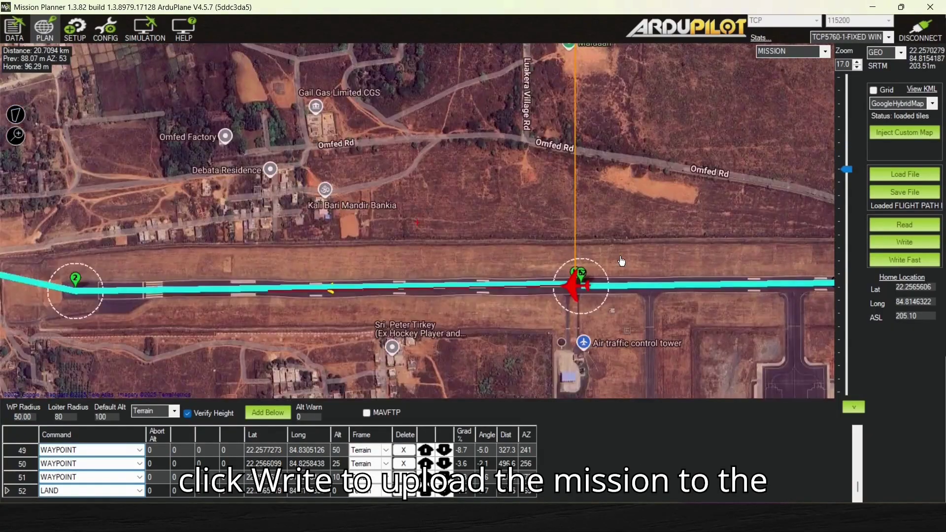
pyautogui.scroll(-3, 622, 261)
pyautogui.moveTo(692, 175); pyautogui.dragTo(518, 309)
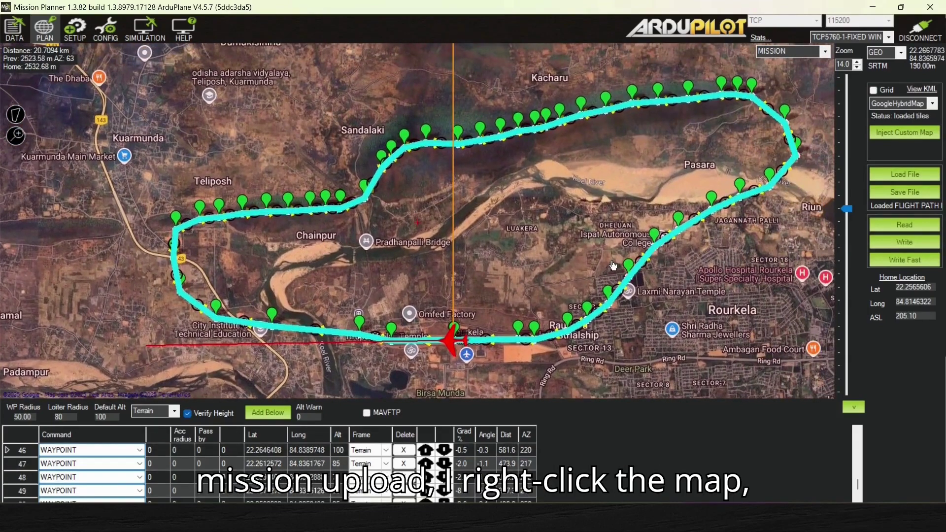
pyautogui.rightClick(579, 195)
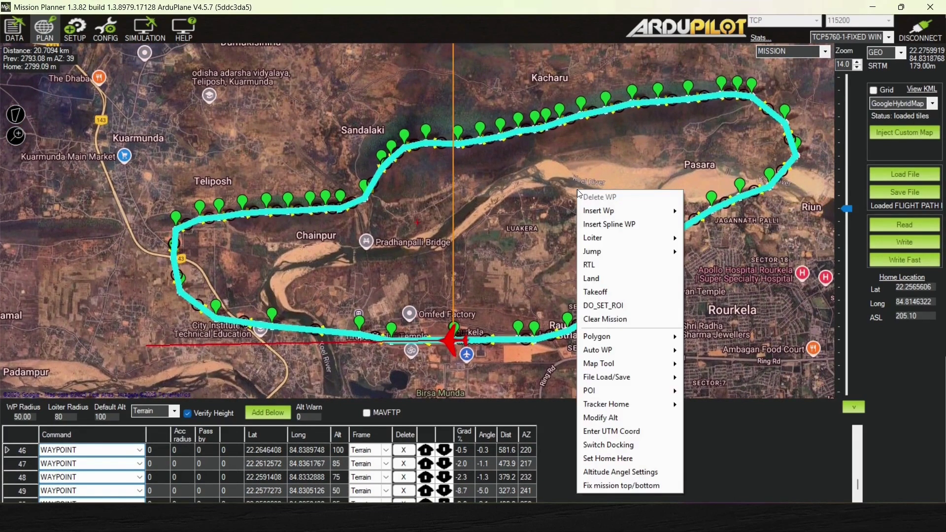
pyautogui.click(601, 320)
pyautogui.moveTo(601, 320); pyautogui.dragTo(615, 426)
pyautogui.click(884, 231)
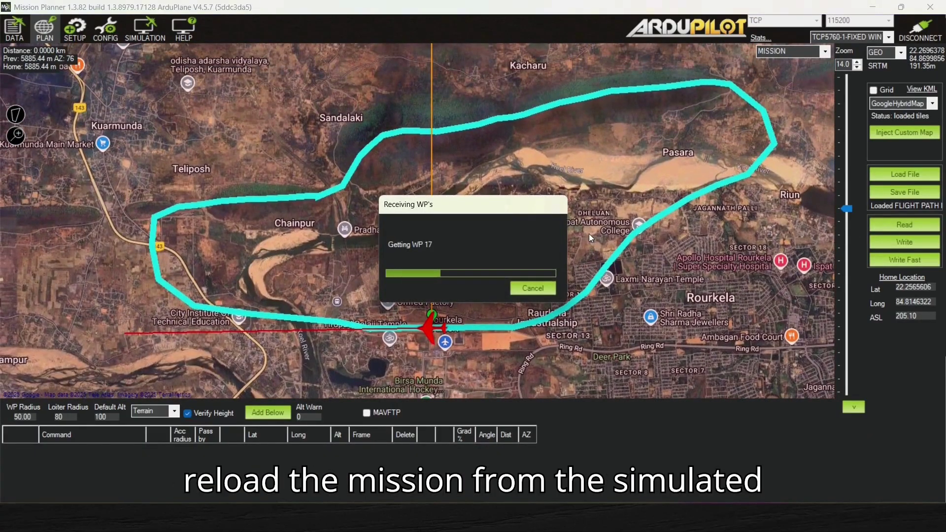
# - Open the elevation graph for the mission's flight path
pyautogui.rightClick(521, 166)
pyautogui.moveTo(542, 366)
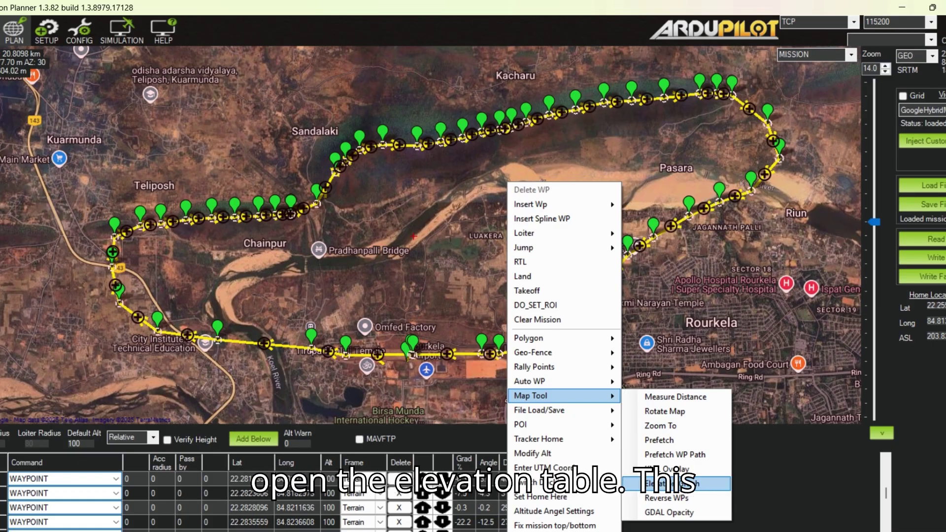
pyautogui.click(675, 483)
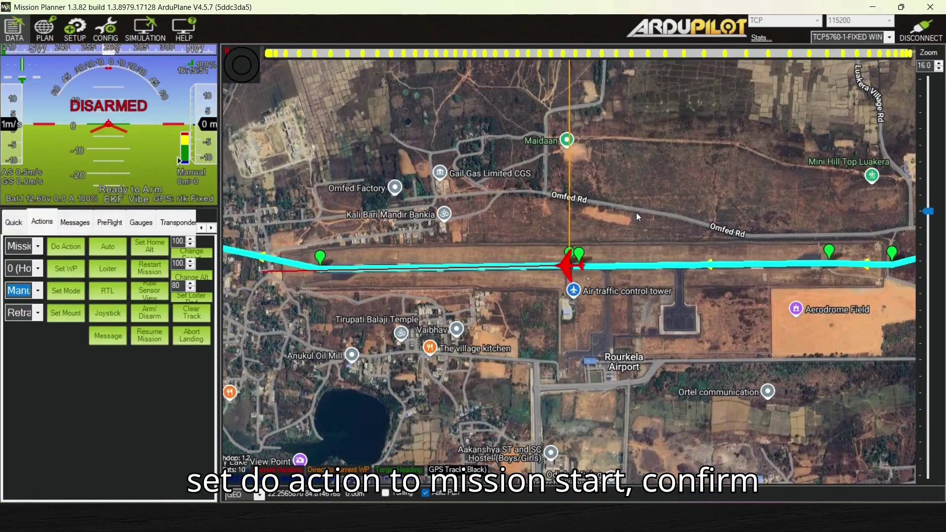
# - Arm the simulated plane from the flight data screen and run the Mission_Start action
pyautogui.click(143, 318)
pyautogui.click(52, 246)
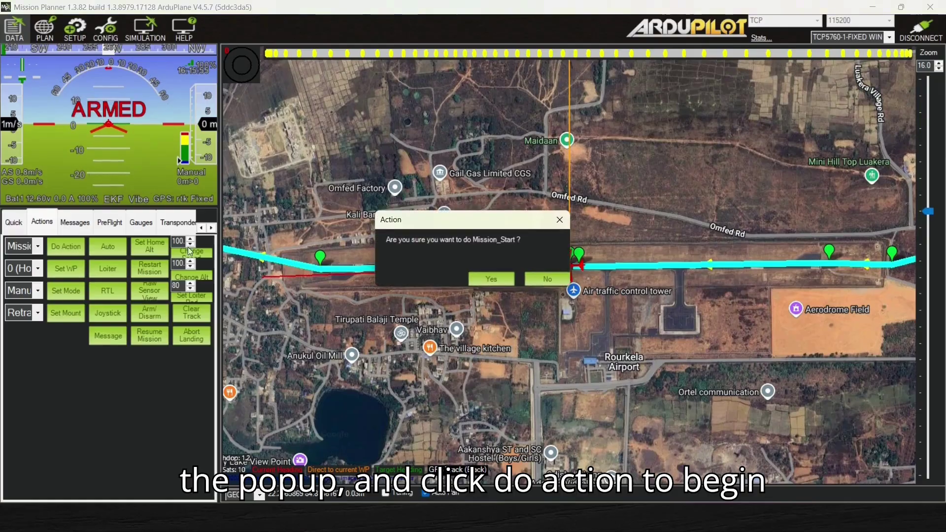
pyautogui.click(475, 273)
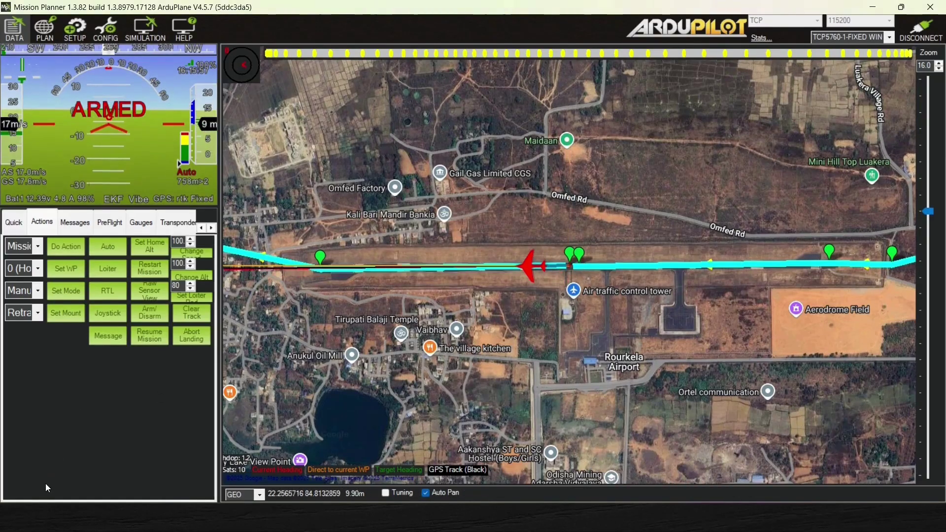